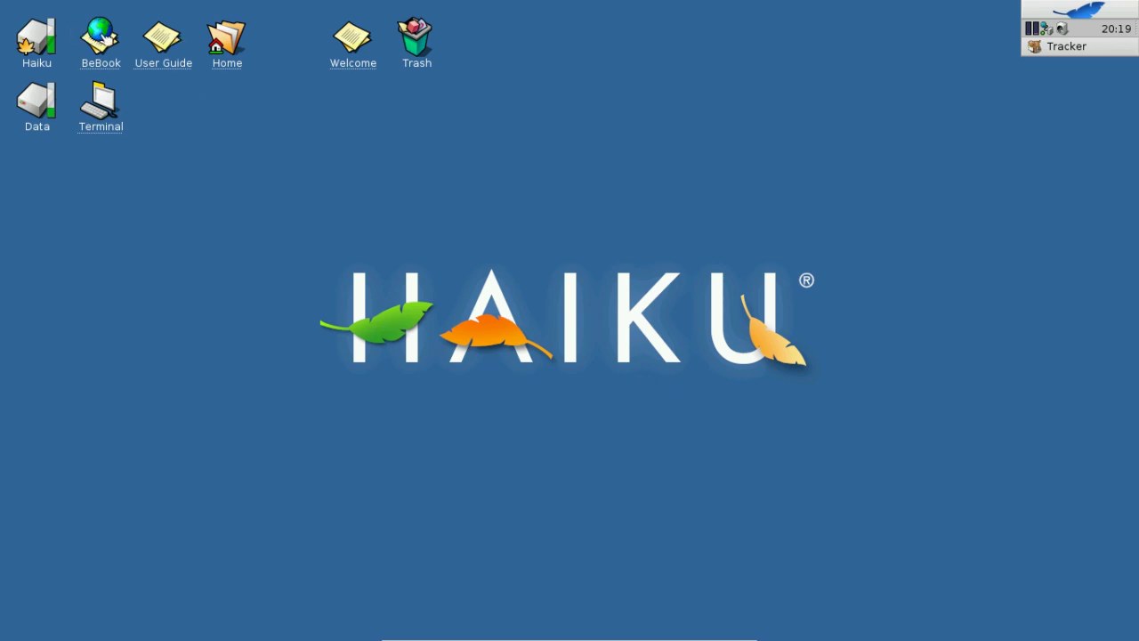
Step: Open the BeBook in the web browser, go to haikuware.com and enlarge the browser window to fill the screen
{"action": "left_click", "coordinate": [99, 37]}
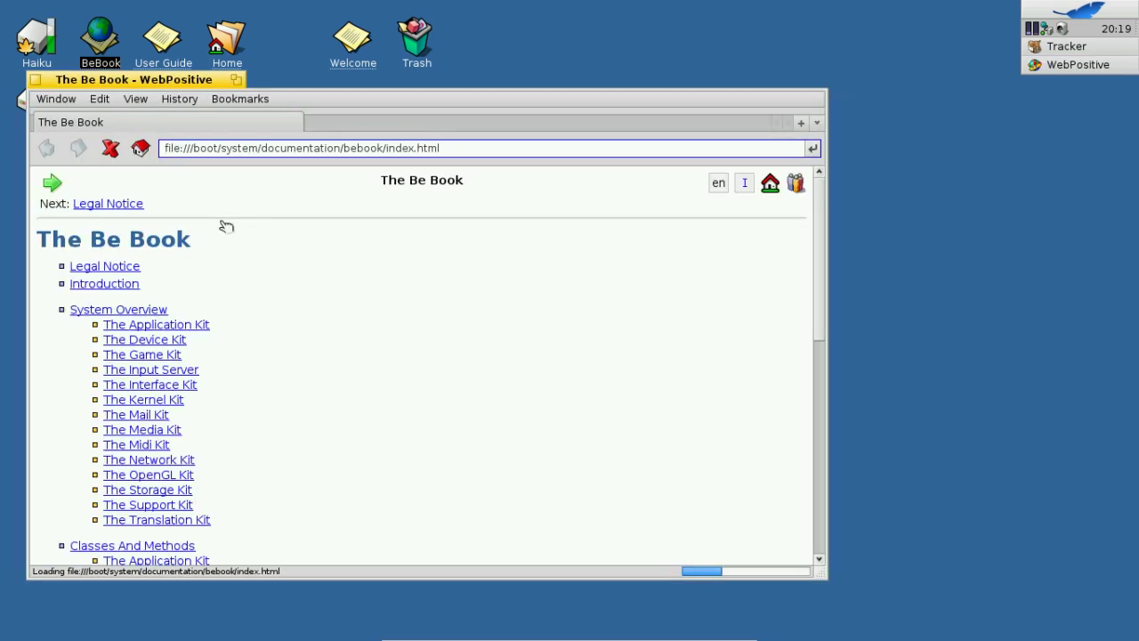
{"action": "left_click", "coordinate": [476, 144]}
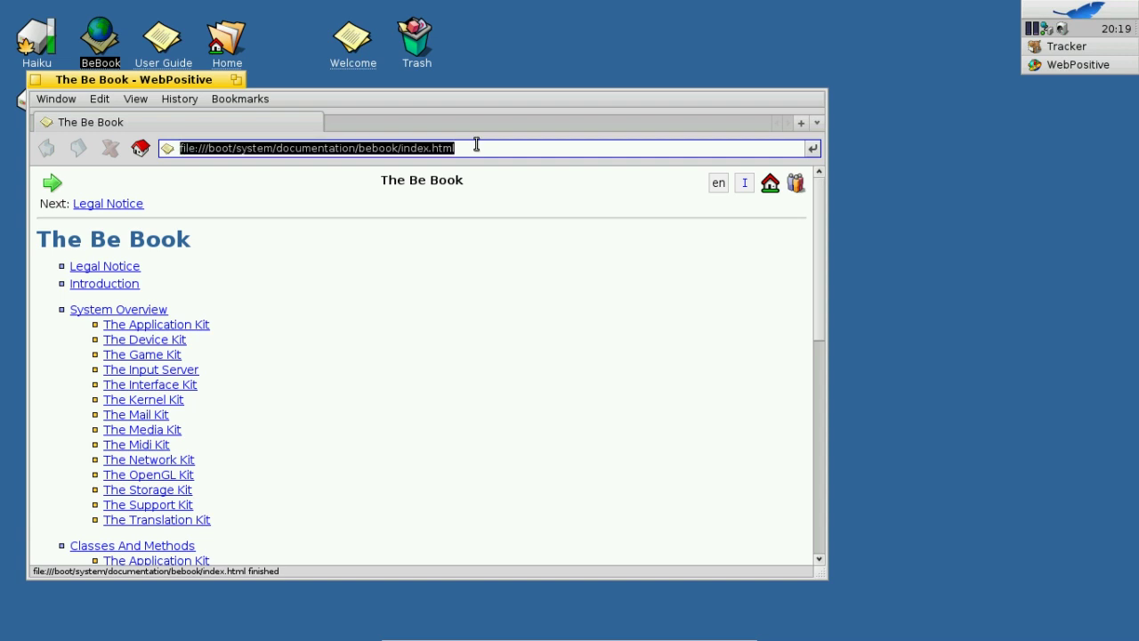
{"action": "type", "text": "haikuwar"}
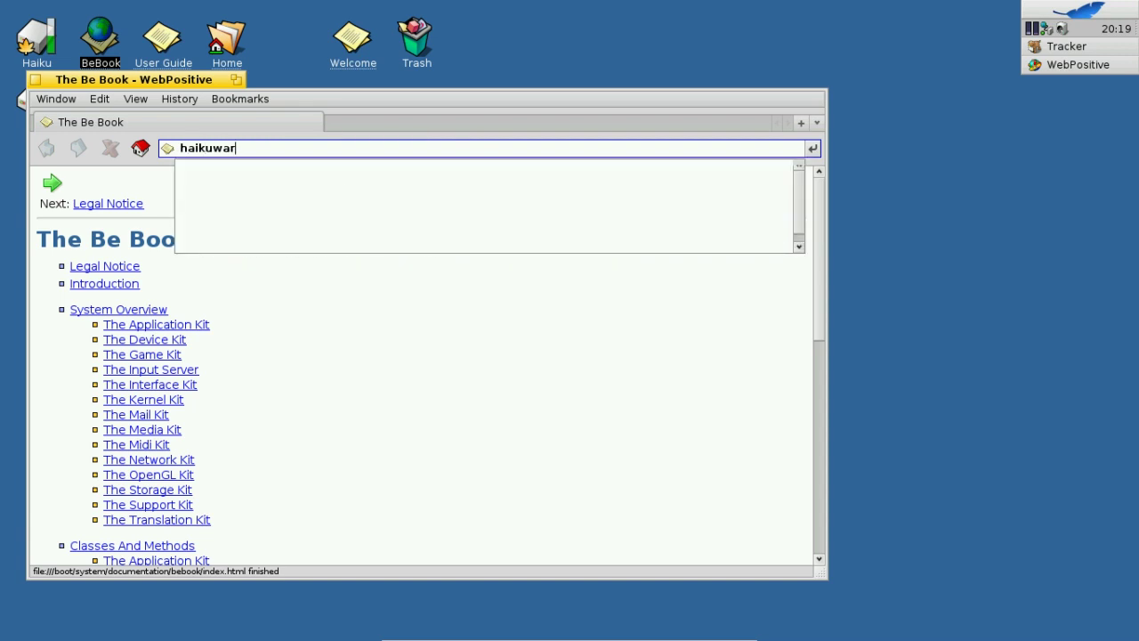
{"action": "type", "text": "e.com"}
{"action": "key", "text": "Return"}
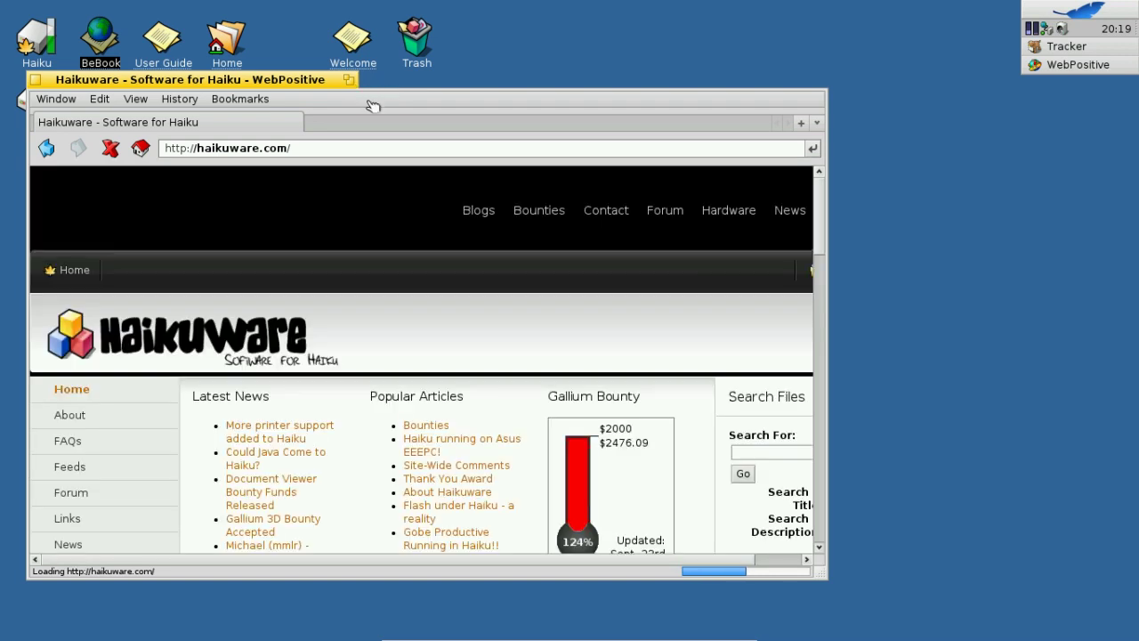
{"action": "left_click", "coordinate": [349, 80]}
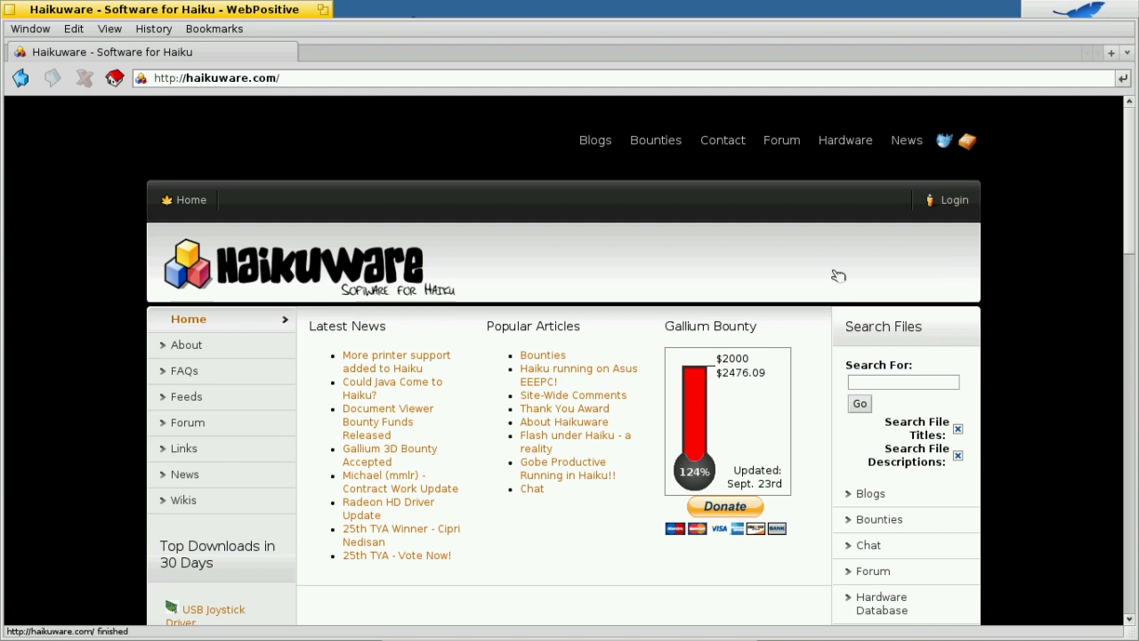
Step: Search the Haikuware file repository for "youtube" and look through the listed applications for a video downloader
{"action": "left_click", "coordinate": [868, 377]}
{"action": "type", "text": "youtube"}
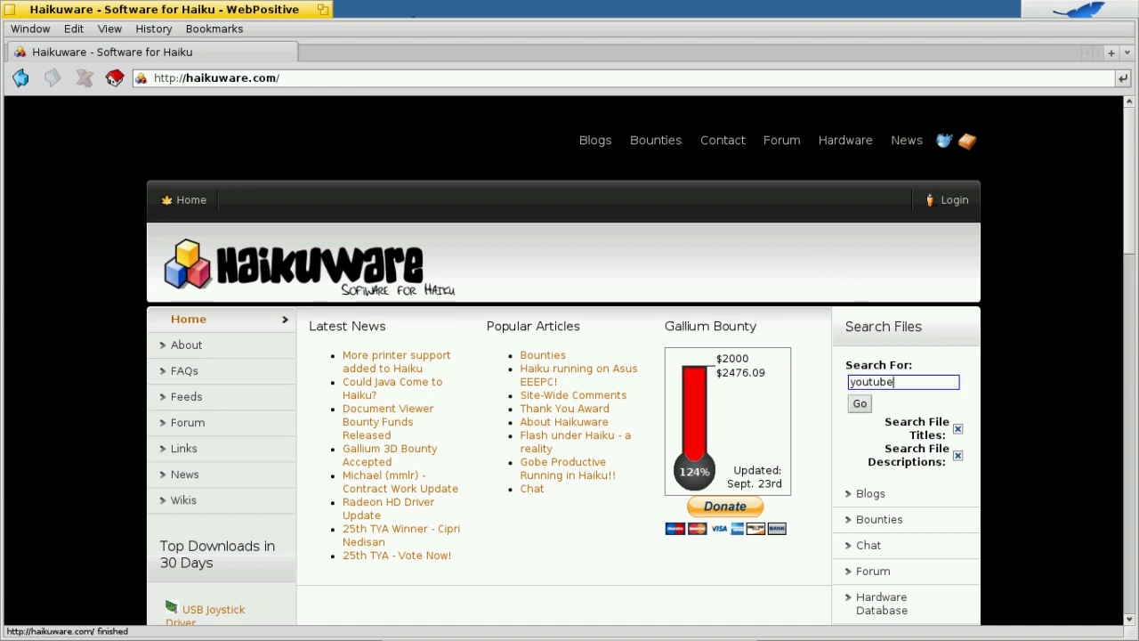
{"action": "key", "text": "Return"}
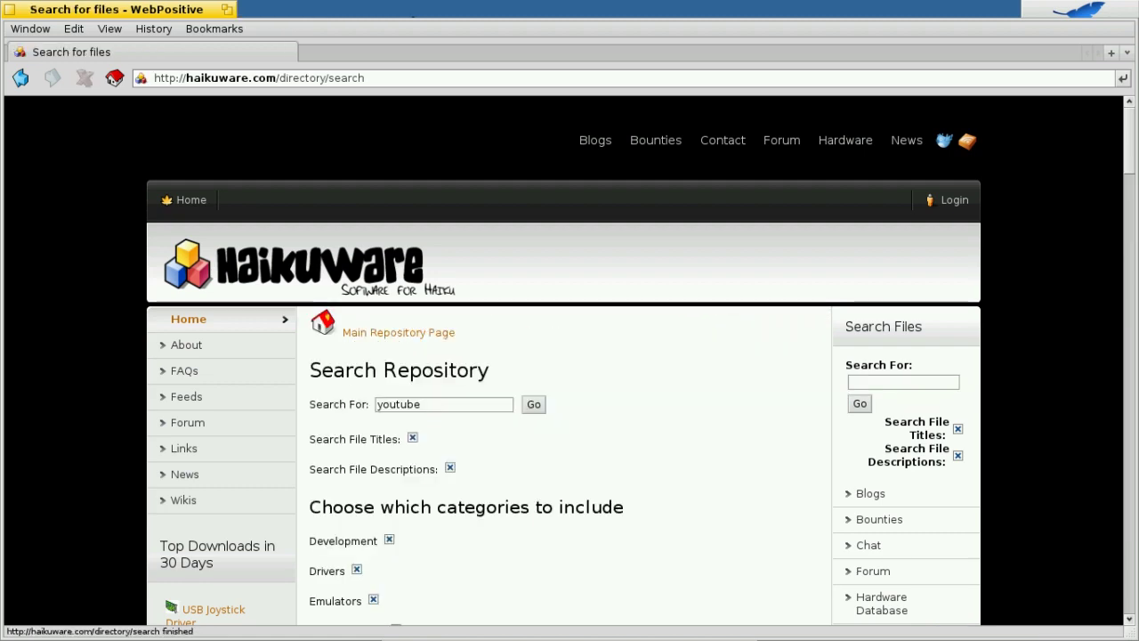
{"action": "scroll", "coordinate": [356, 465], "scroll_direction": "down", "scroll_amount": 10}
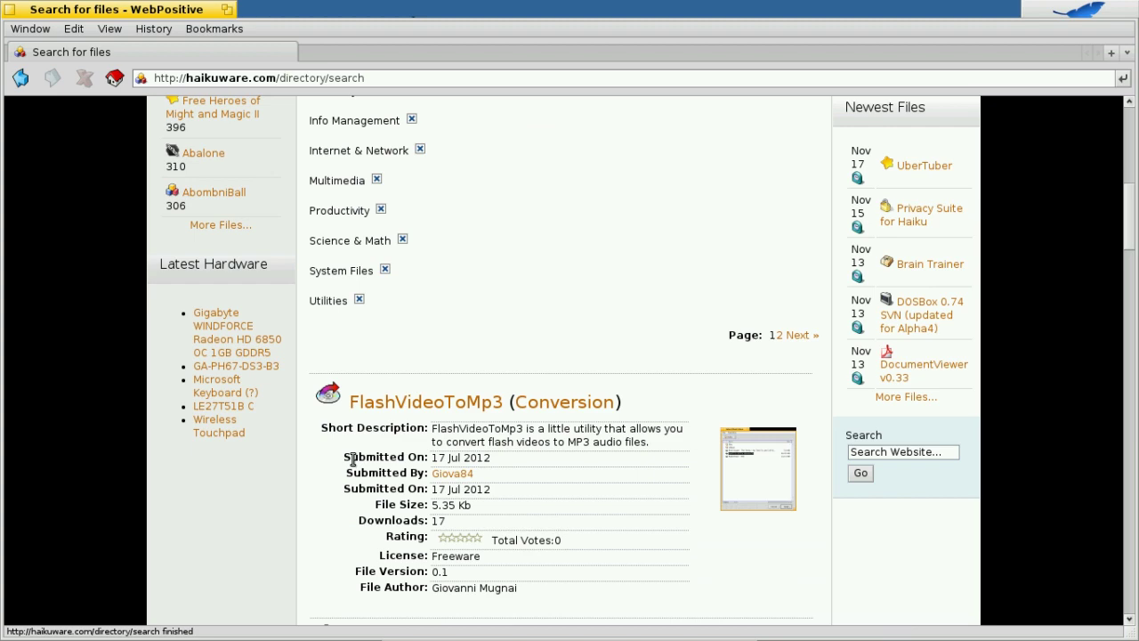
{"action": "scroll", "coordinate": [352, 458], "scroll_direction": "down", "scroll_amount": 5}
{"action": "scroll", "coordinate": [354, 464], "scroll_direction": "down", "scroll_amount": 9}
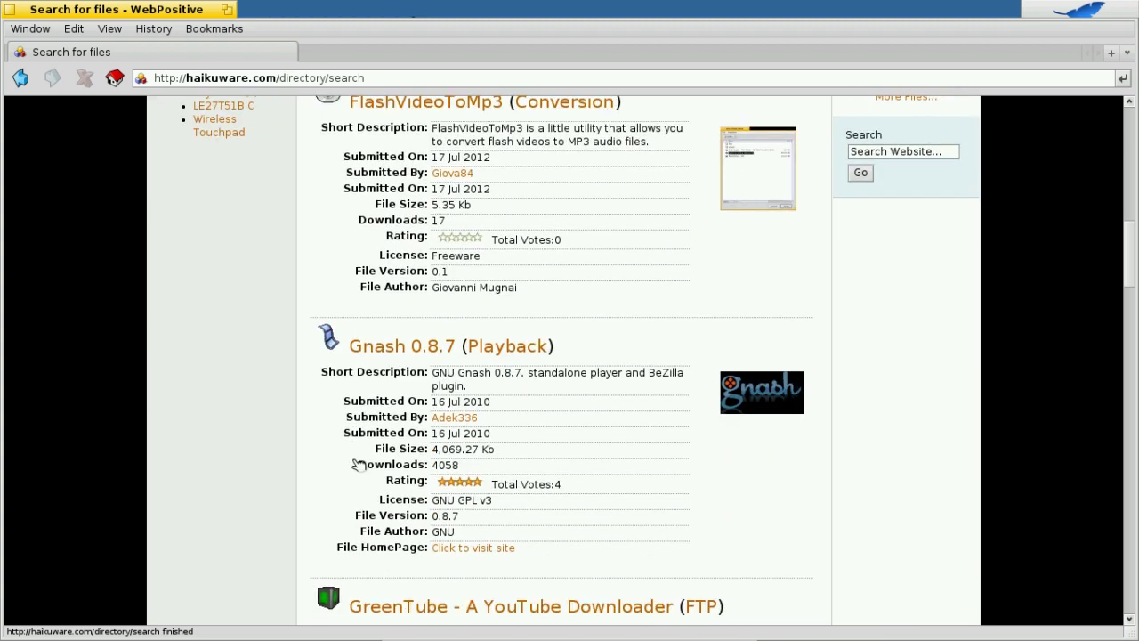
{"action": "scroll", "coordinate": [355, 461], "scroll_direction": "down", "scroll_amount": 1}
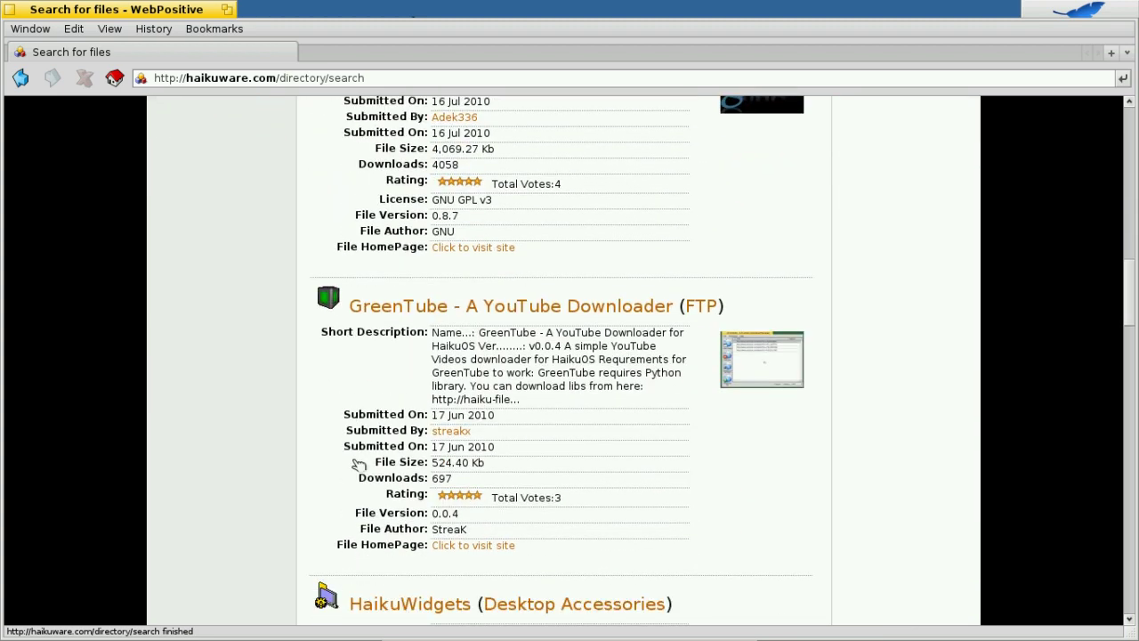
{"action": "scroll", "coordinate": [356, 463], "scroll_direction": "down", "scroll_amount": 9}
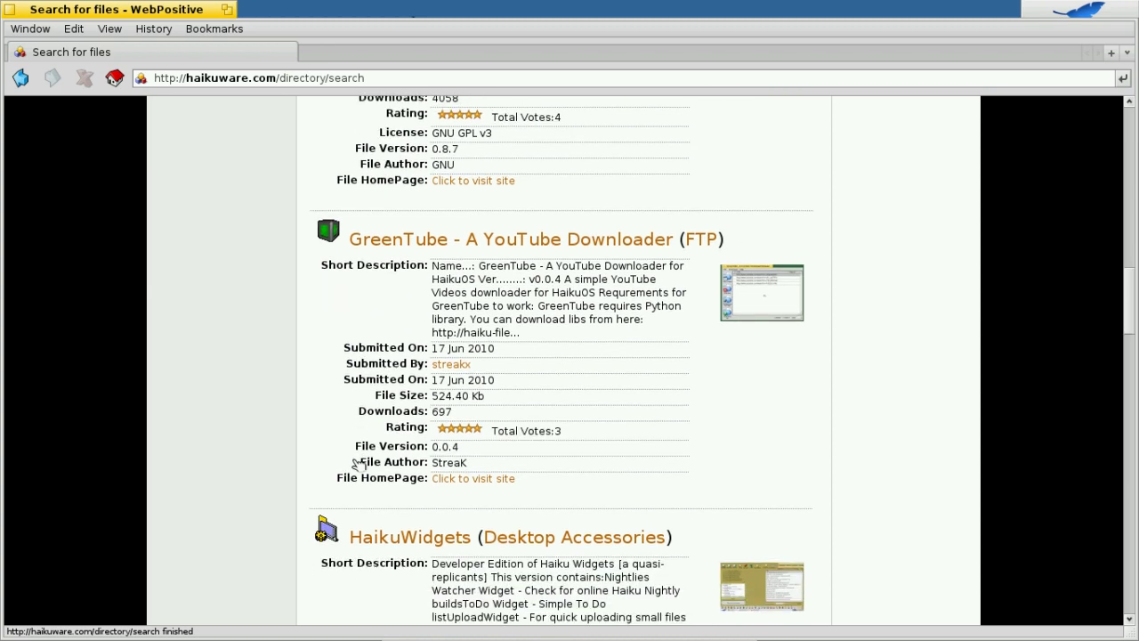
{"action": "scroll", "coordinate": [357, 464], "scroll_direction": "down", "scroll_amount": 6}
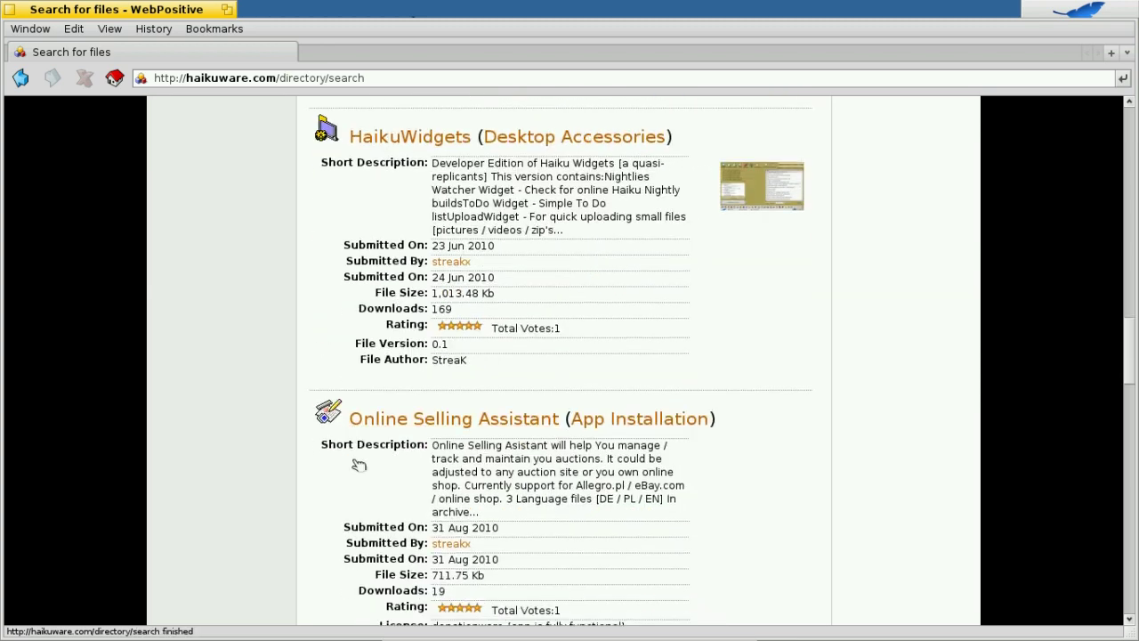
{"action": "scroll", "coordinate": [356, 553], "scroll_direction": "down", "scroll_amount": 4}
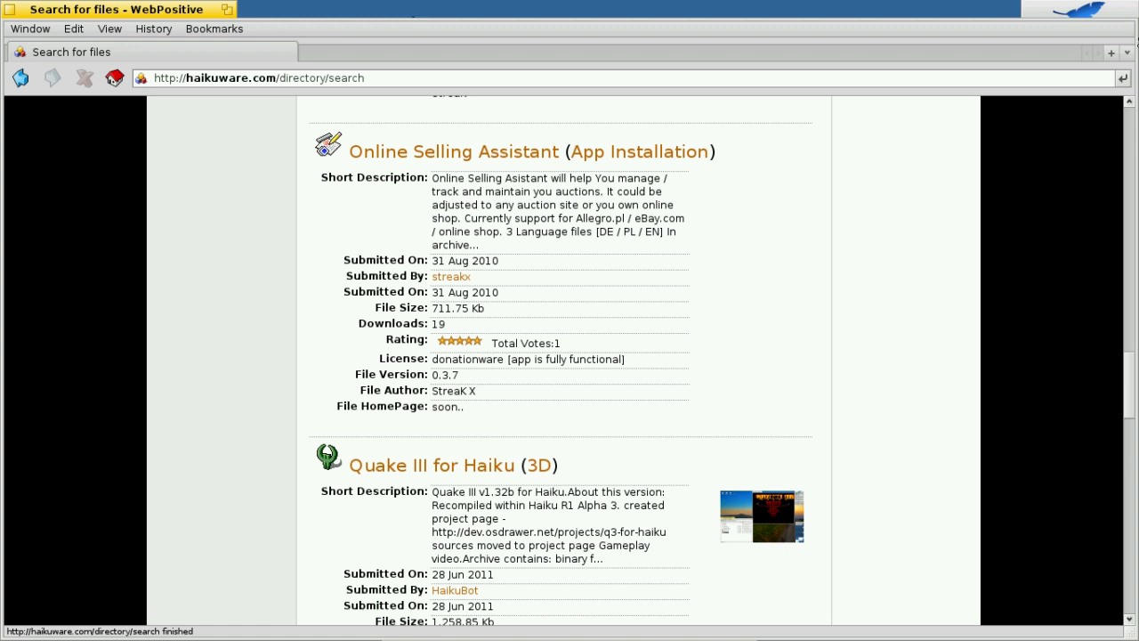
Step: Search the web for "youtube-dl" and open the project's homepage at rg3.github.com/youtube-dl
{"action": "key", "text": "alt+l"}
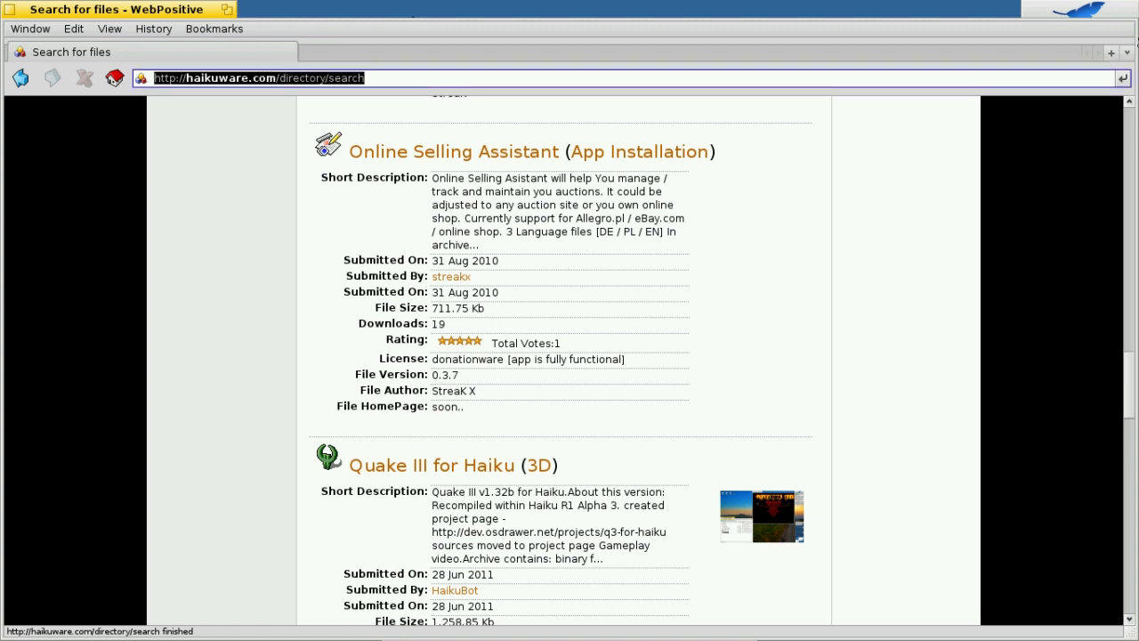
{"action": "type", "text": "youtube"}
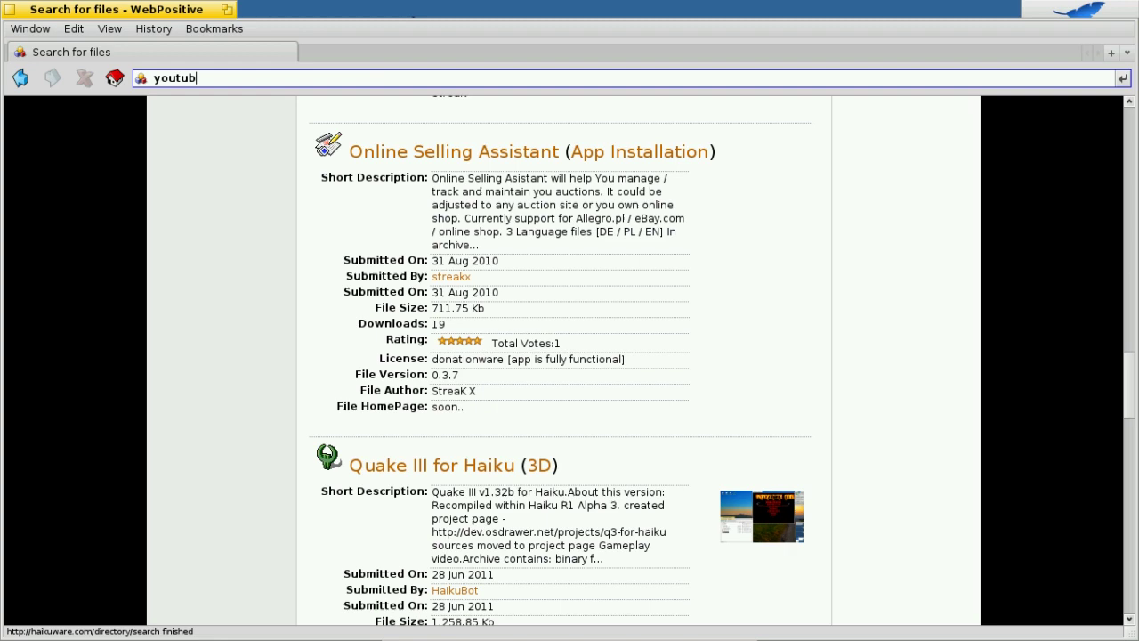
{"action": "type", "text": "-dl"}
{"action": "key", "text": "Return"}
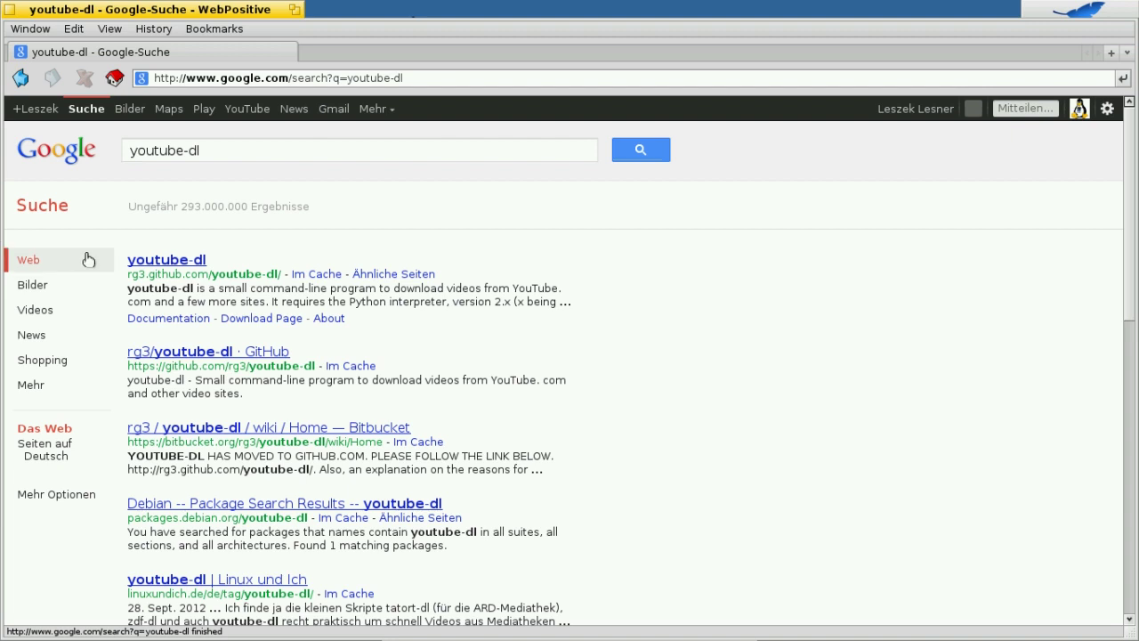
{"action": "left_click", "coordinate": [183, 264]}
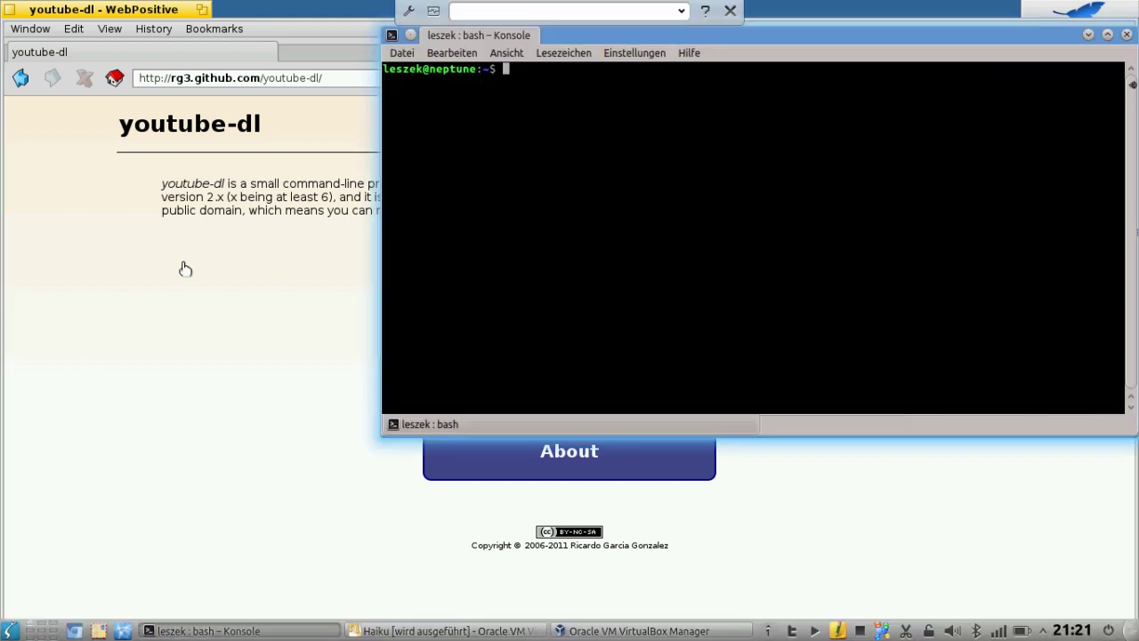
Step: Close the host's Konsole, install the python package with installoptionalpackage in a Haiku terminal, and minimize that terminal
{"action": "left_click", "coordinate": [1126, 34]}
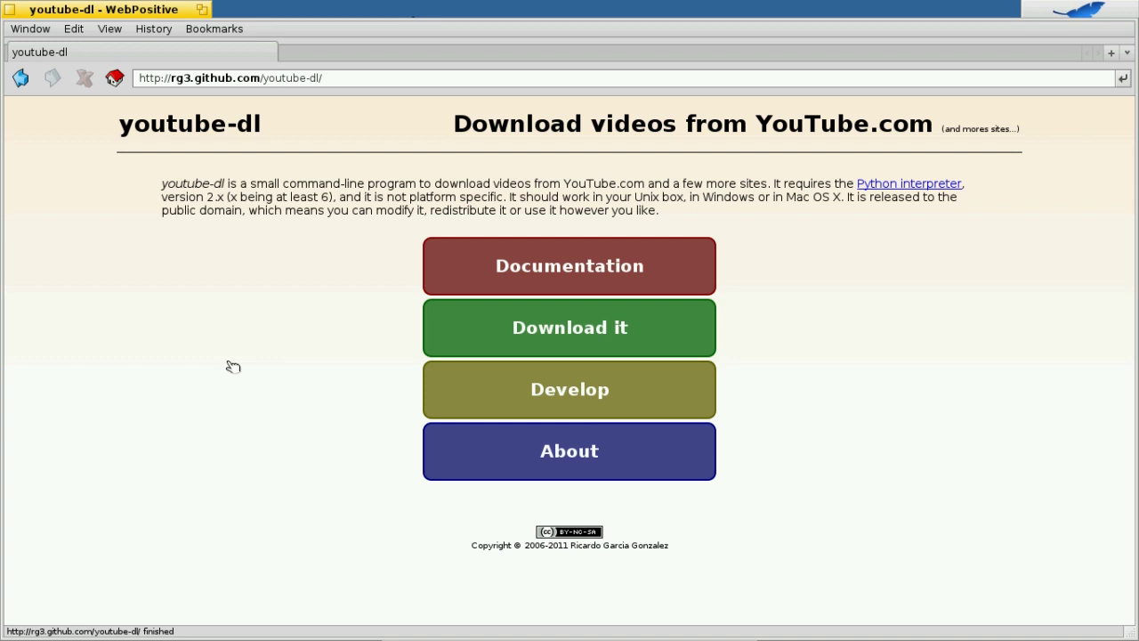
{"action": "left_click", "coordinate": [854, 6]}
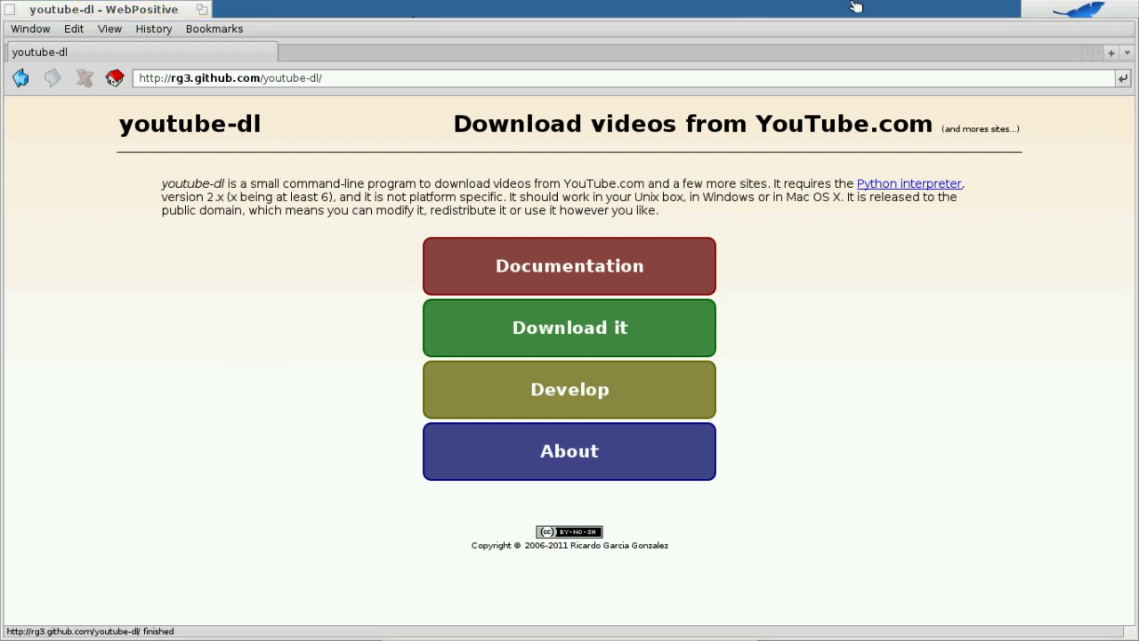
{"action": "key", "text": "ctrl+alt+t"}
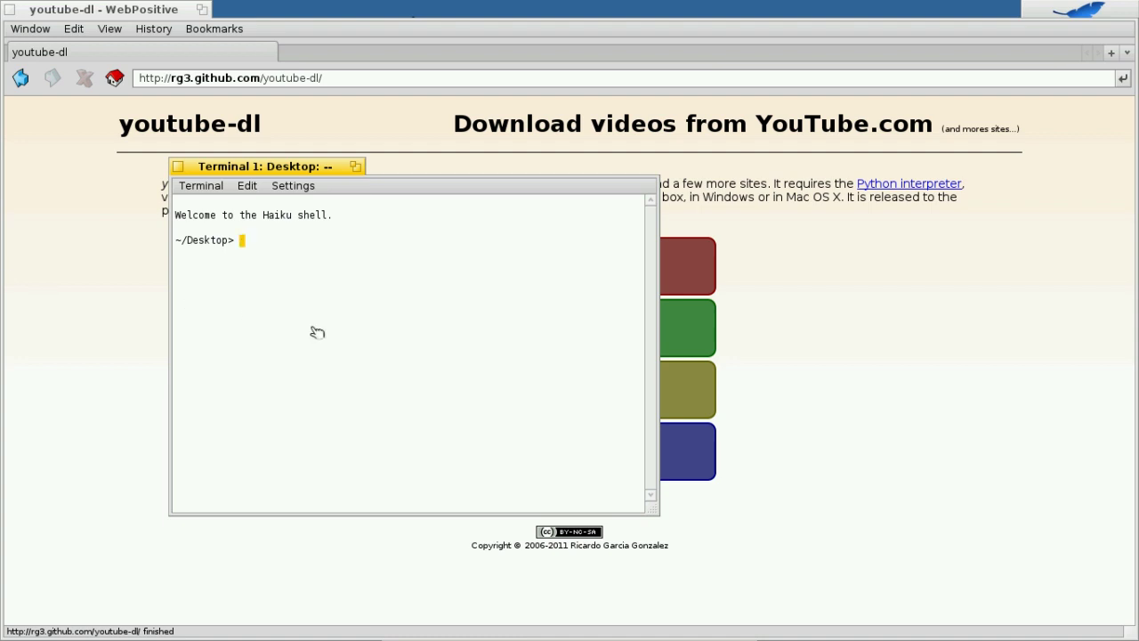
{"action": "type", "text": "installop"}
{"action": "key", "text": "Tab"}
{"action": "type", "text": "python"}
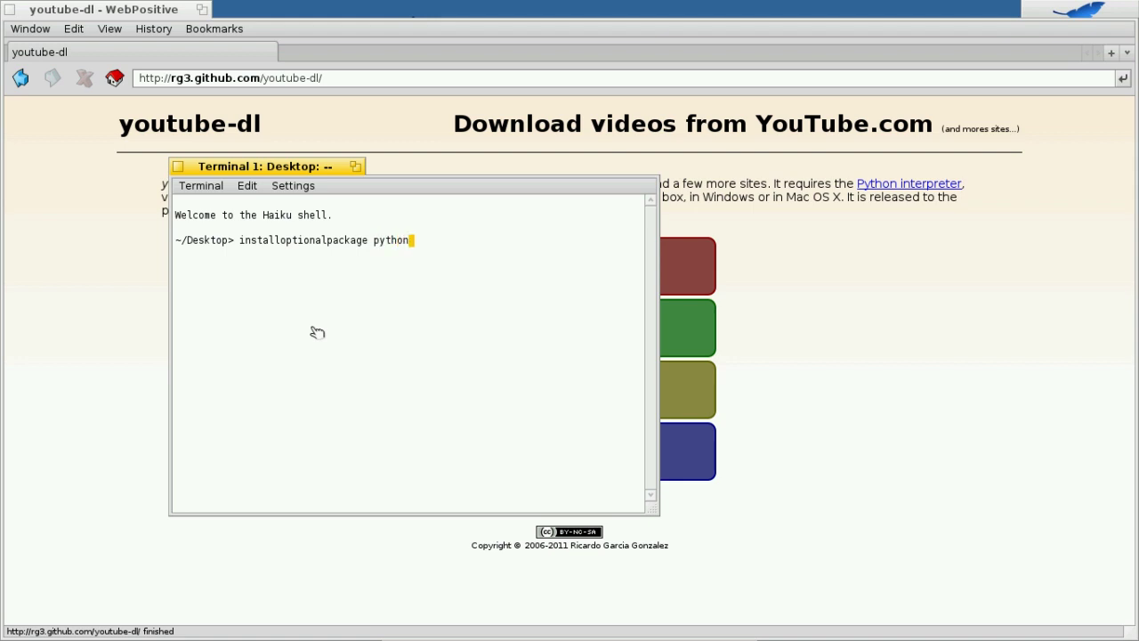
{"action": "key", "text": "Return"}
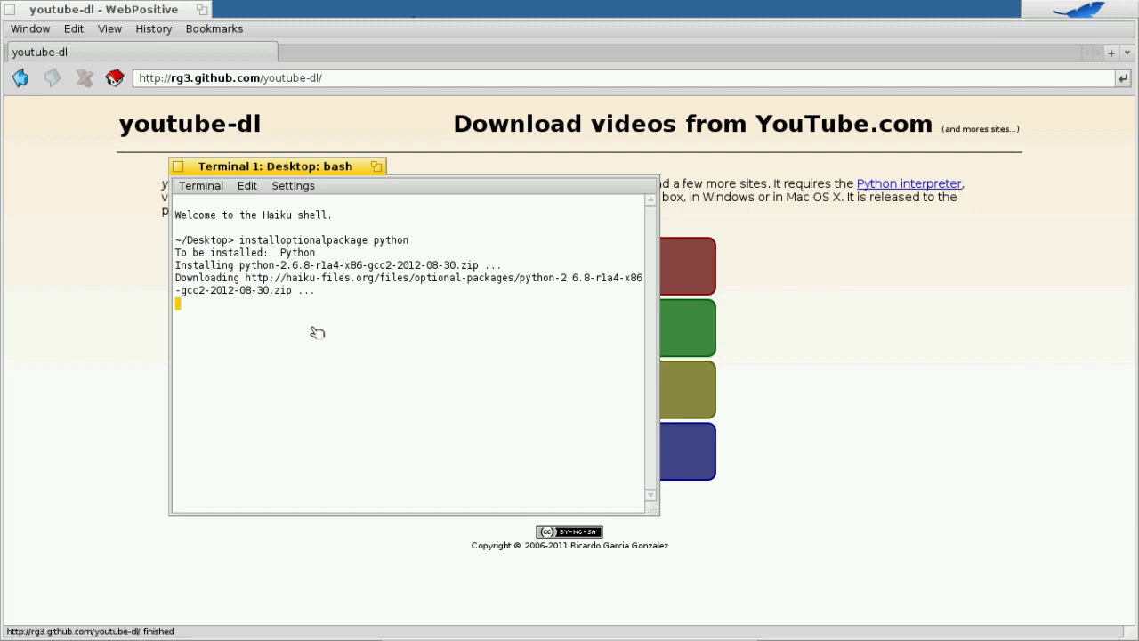
{"action": "double_click", "coordinate": [290, 171]}
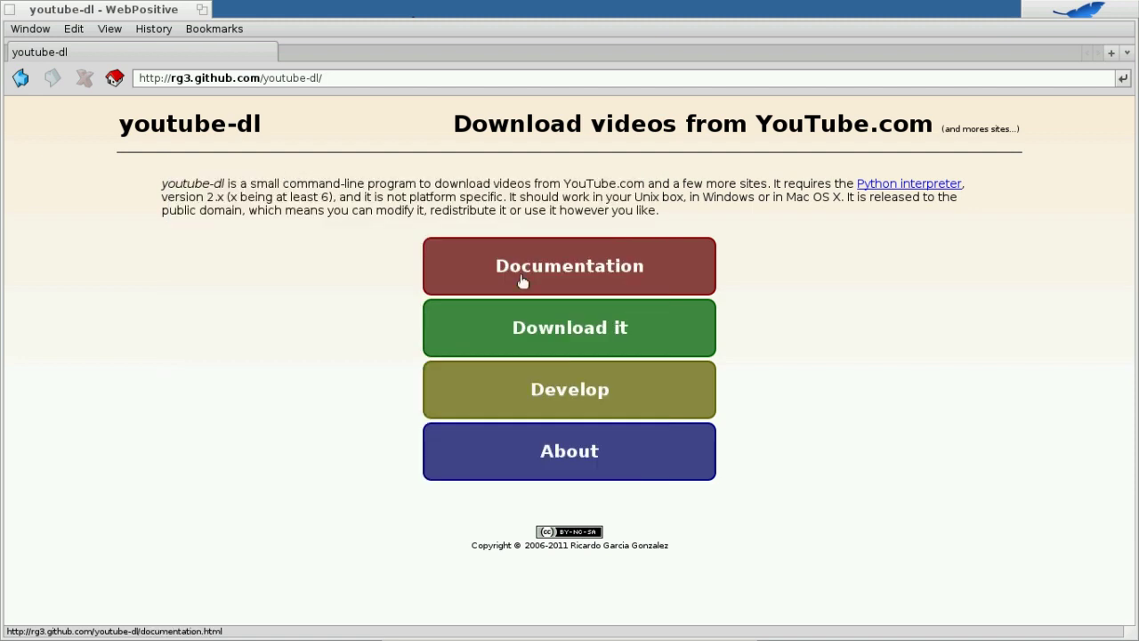
Step: Download the target of the "Download it" link to disk and remove download.html from the downloads list
{"action": "left_click", "coordinate": [577, 336]}
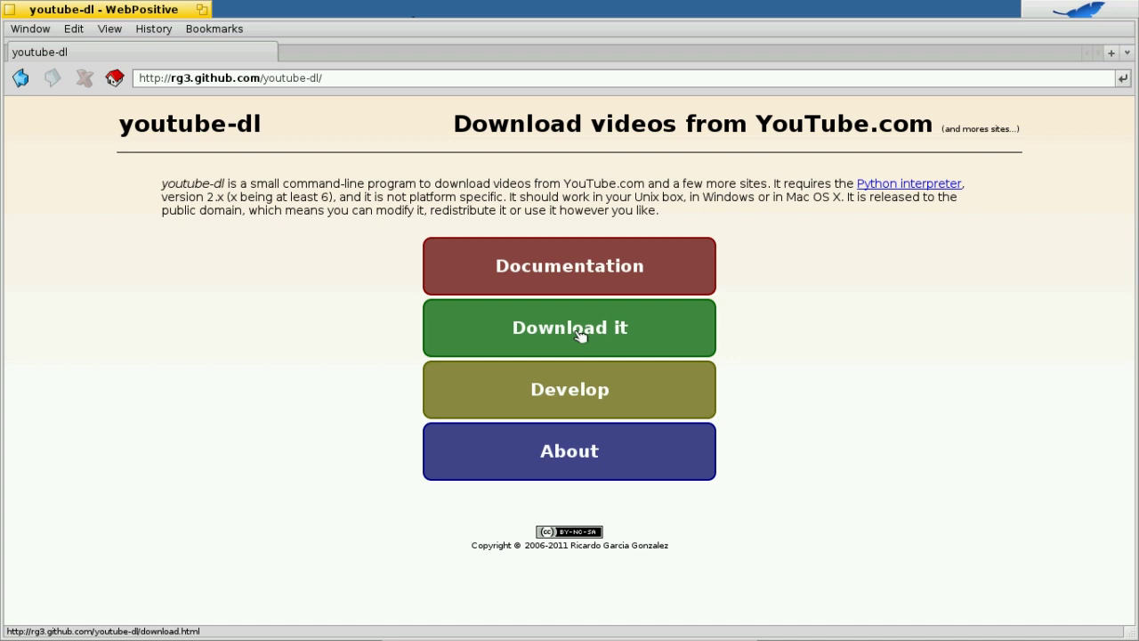
{"action": "right_click", "coordinate": [579, 334]}
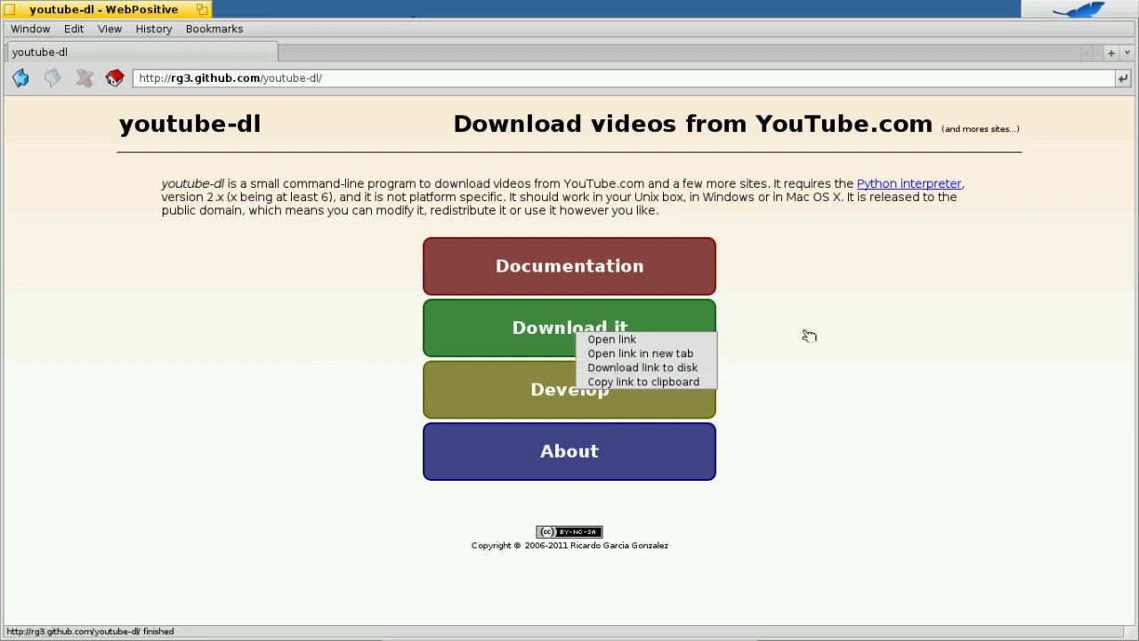
{"action": "left_click", "coordinate": [614, 368]}
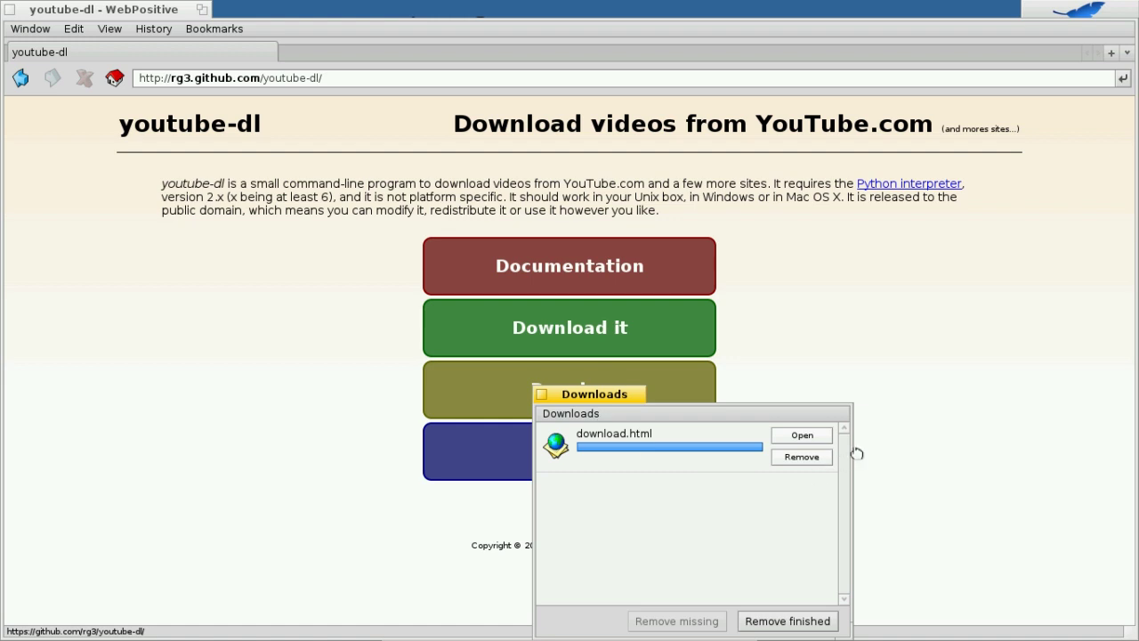
{"action": "left_click", "coordinate": [802, 457]}
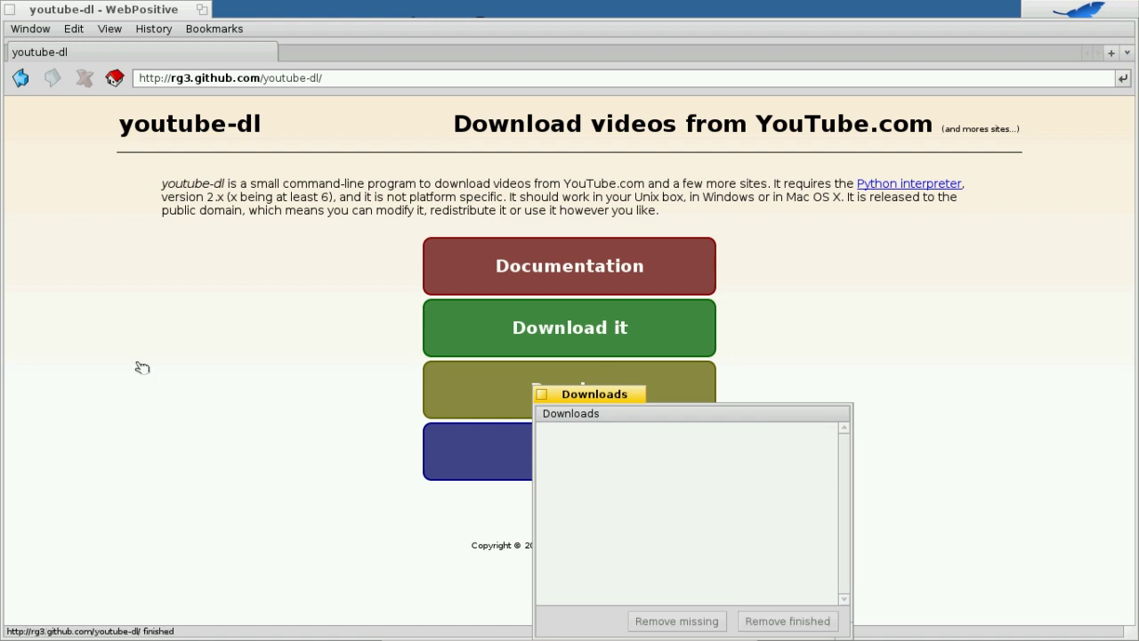
Step: Open the youtube-dl download page and download the 2012.10.09 release link to disk
{"action": "left_click", "coordinate": [523, 328]}
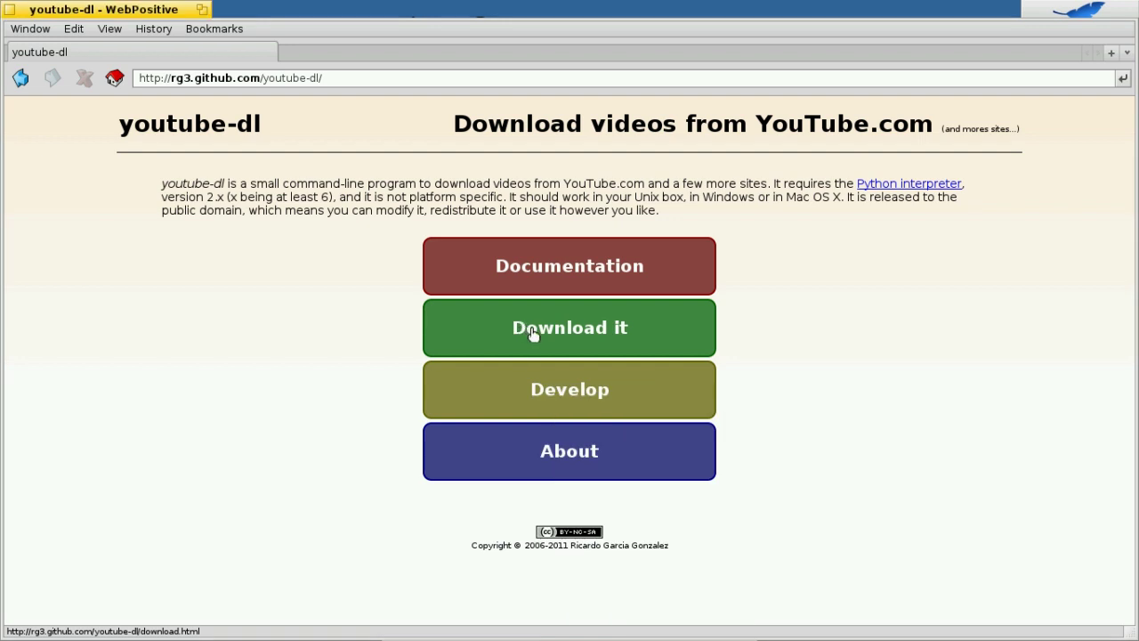
{"action": "left_click", "coordinate": [533, 332]}
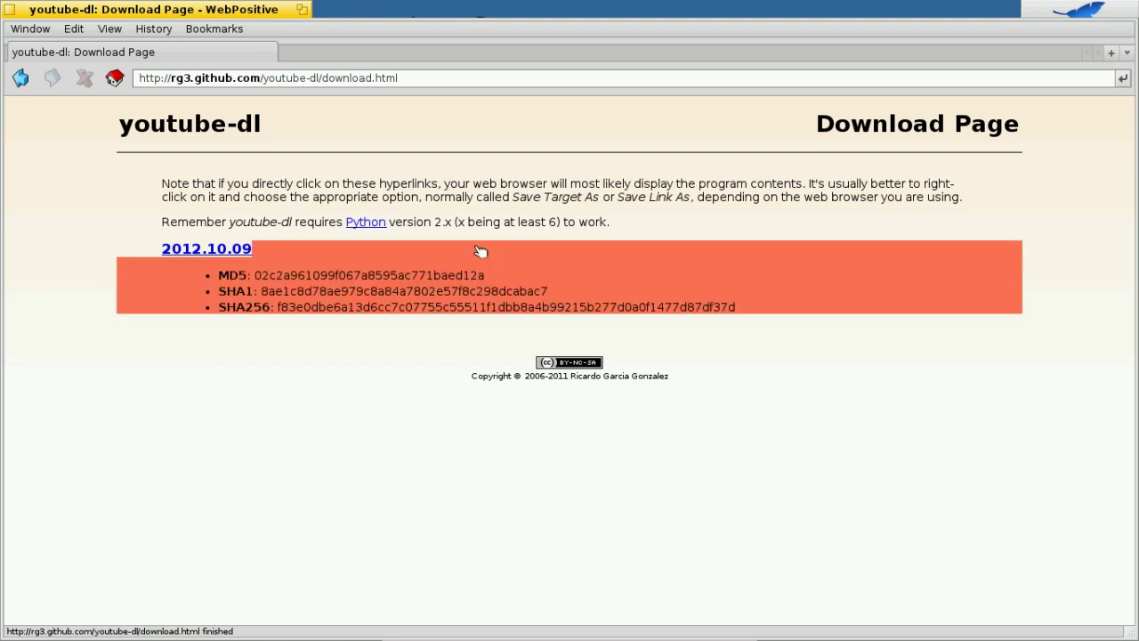
{"action": "right_click", "coordinate": [205, 254]}
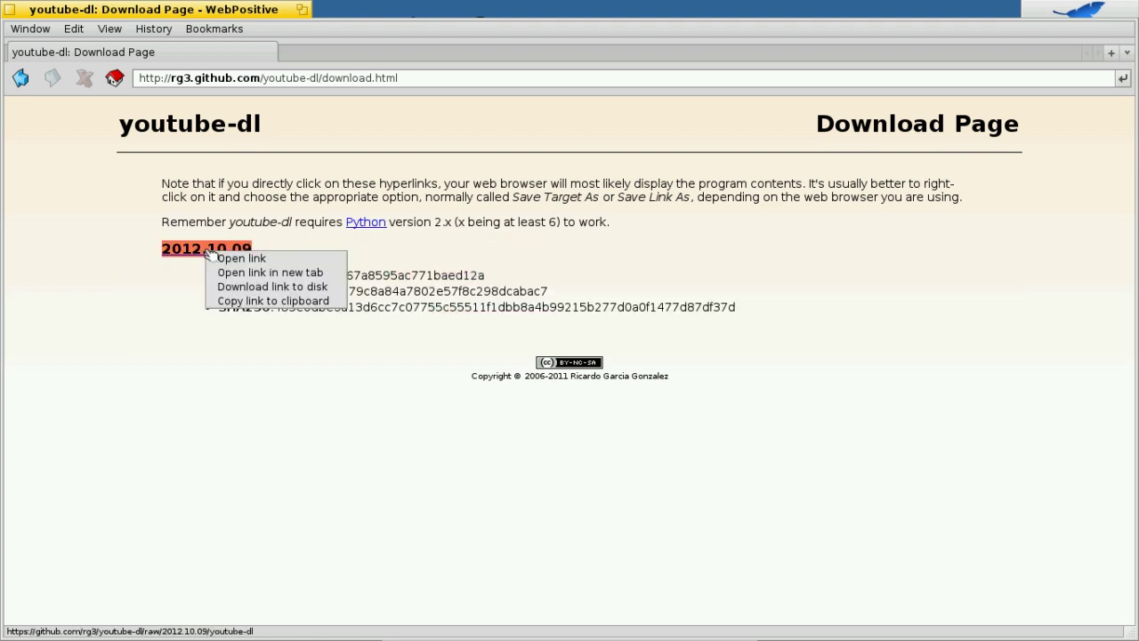
{"action": "left_click", "coordinate": [260, 288]}
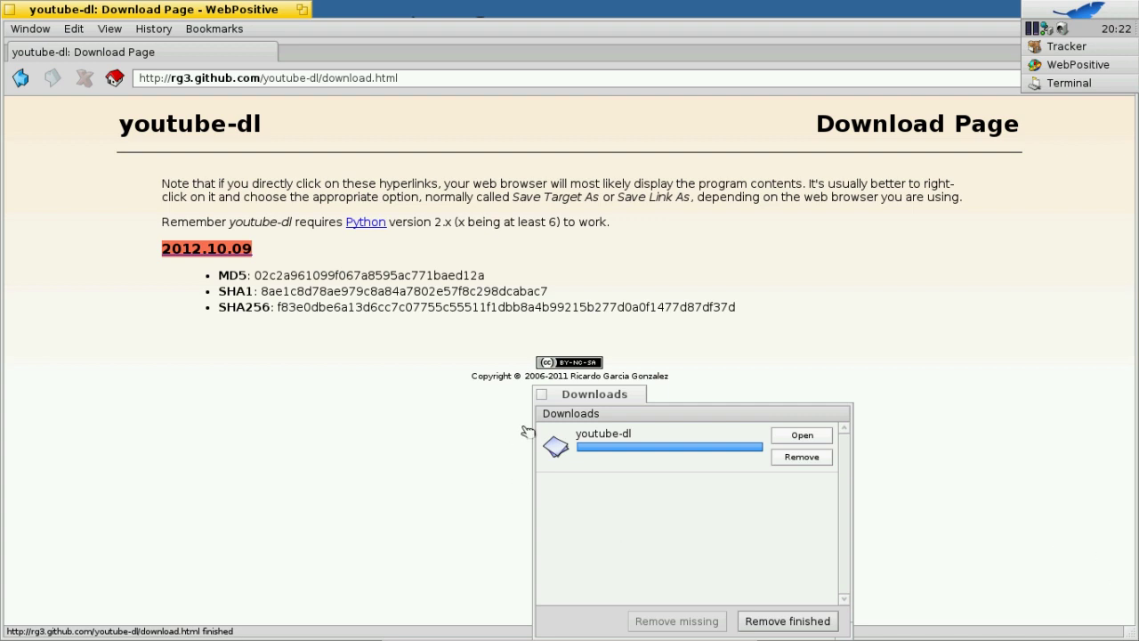
Step: Close the Downloads window and the browser window to return to the desktop
{"action": "left_click", "coordinate": [544, 402]}
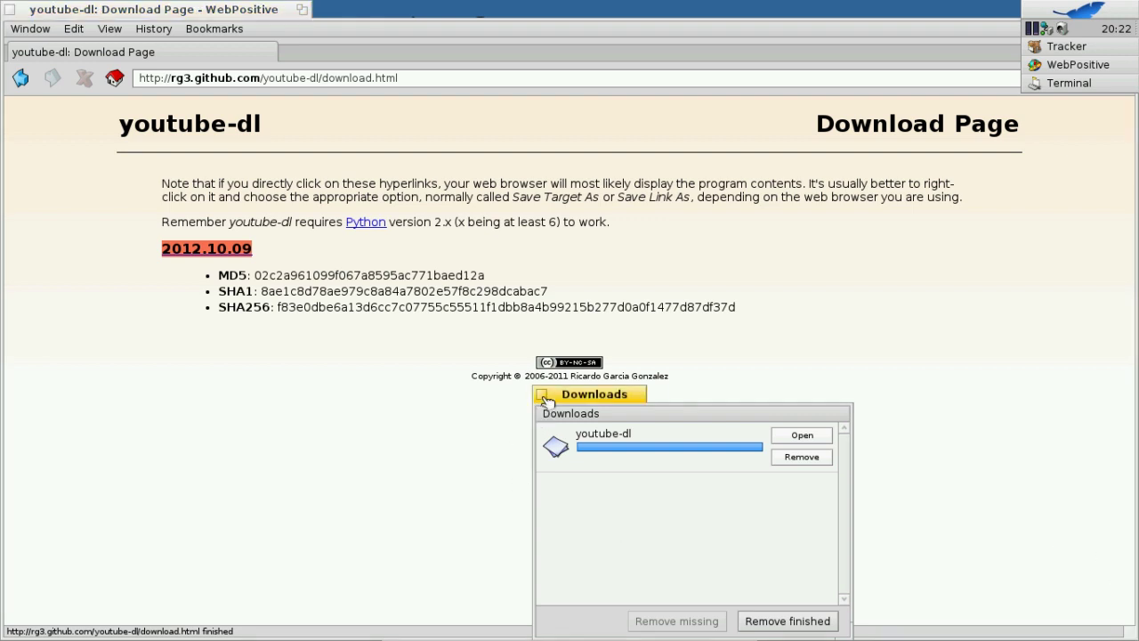
{"action": "left_click", "coordinate": [542, 397]}
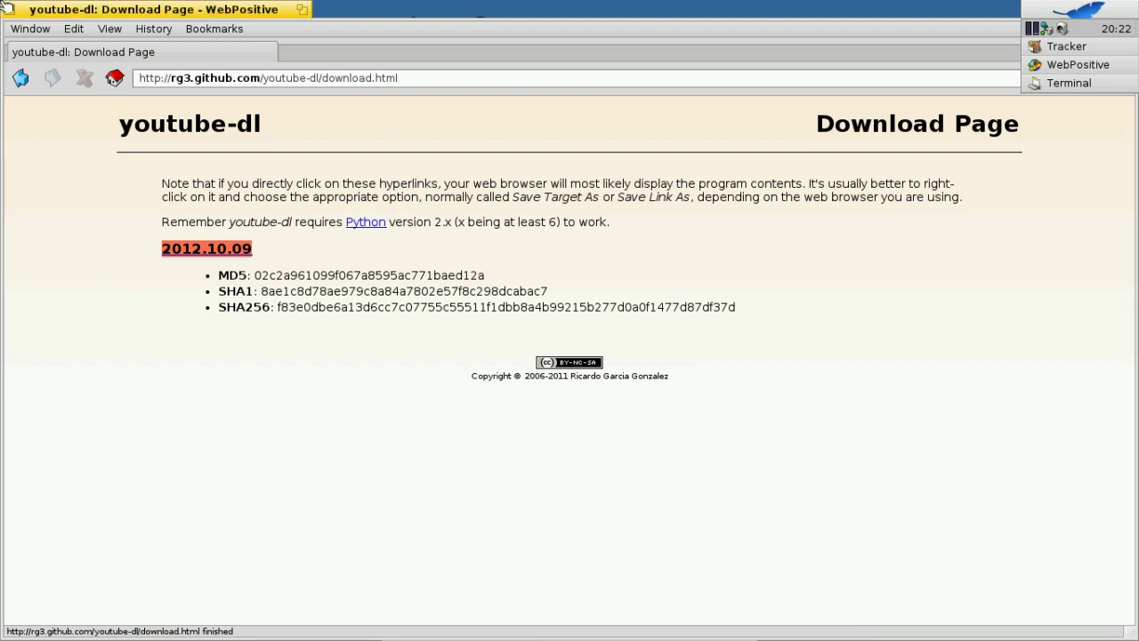
{"action": "left_click", "coordinate": [10, 10]}
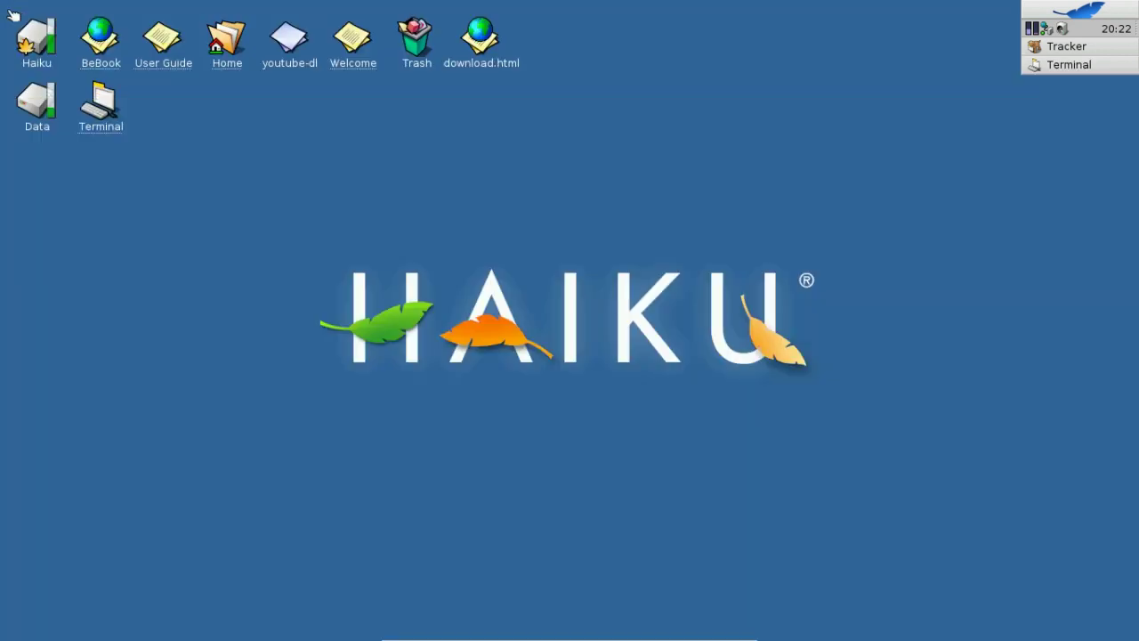
Step: Bring the minimized terminal back and look up the installed Python's location with "which python"
{"action": "left_click", "coordinate": [1111, 65]}
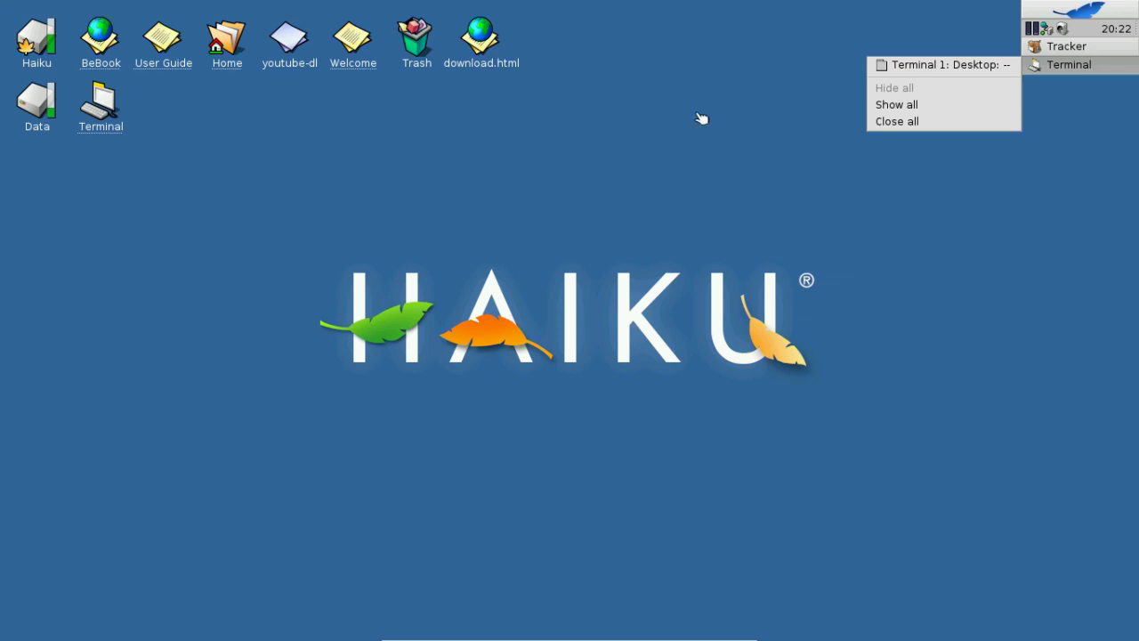
{"action": "left_click", "coordinate": [894, 71]}
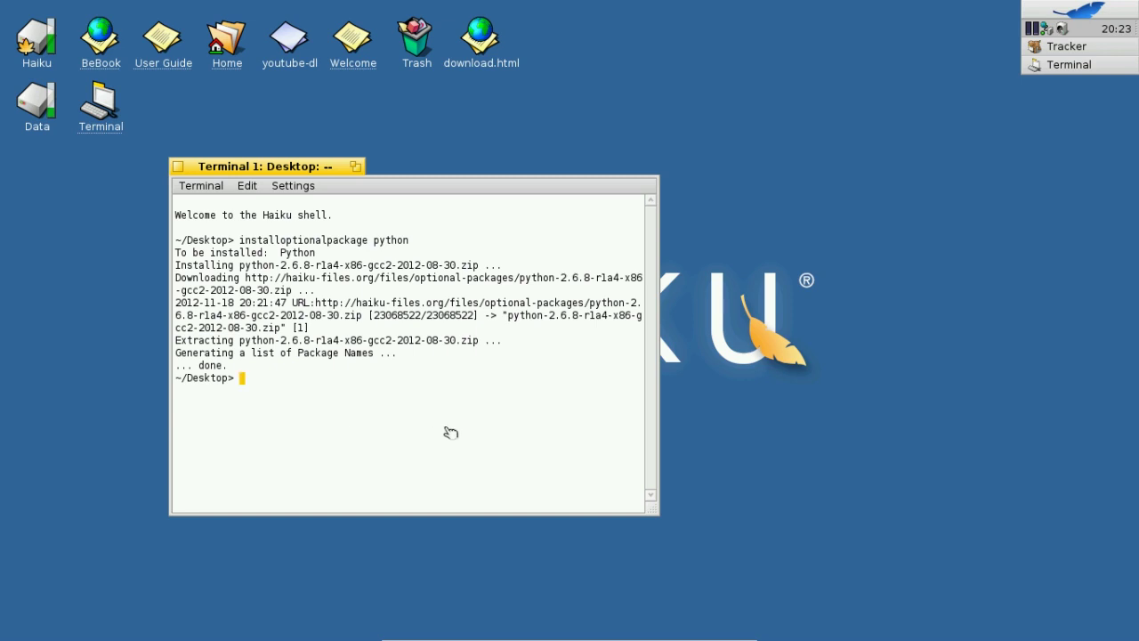
{"action": "type", "text": "which python"}
{"action": "key", "text": "Return"}
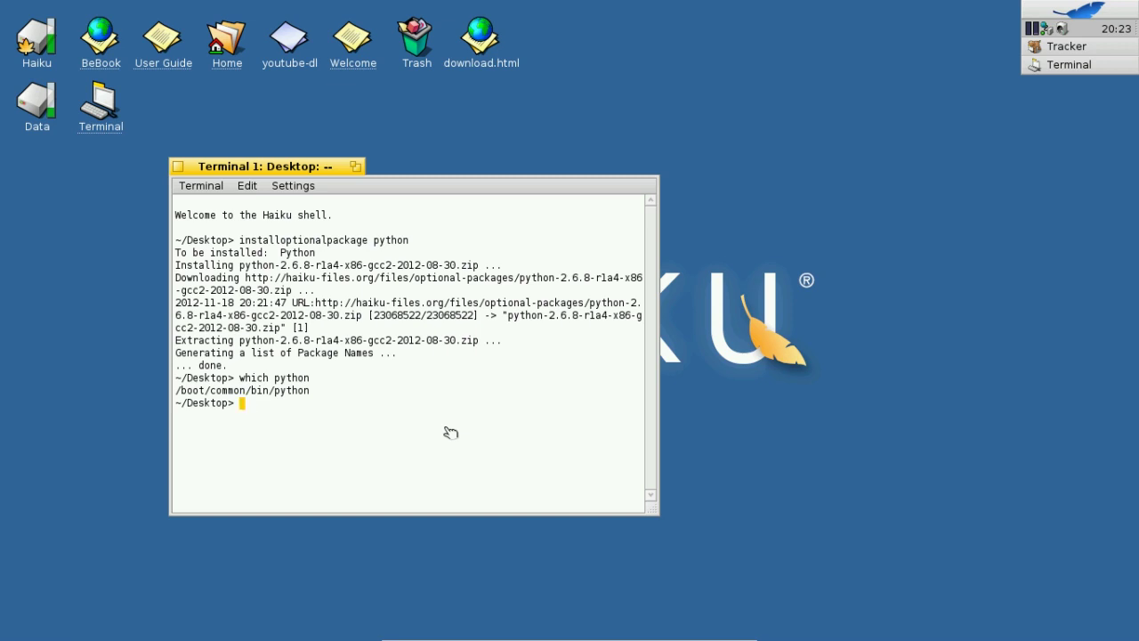
Step: Create a symbolic link from /boot/common/bin/python to /bin/python and close the terminal
{"action": "type", "text": "ln -s /boot/common/bin/py"}
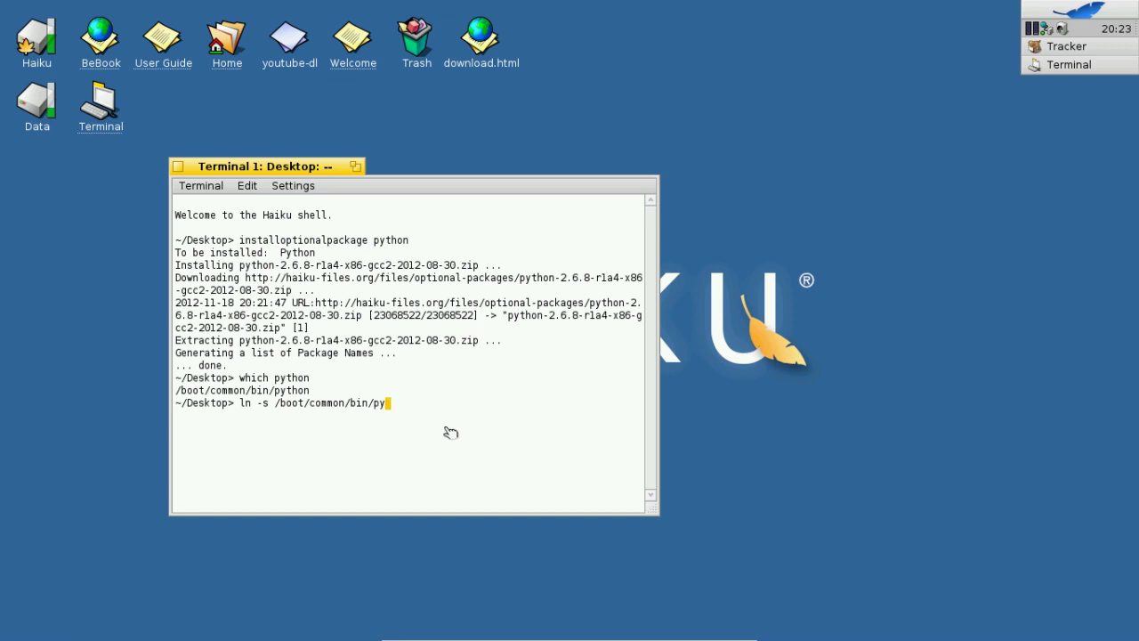
{"action": "type", "text": "thon /bin/python"}
{"action": "key", "text": "Return"}
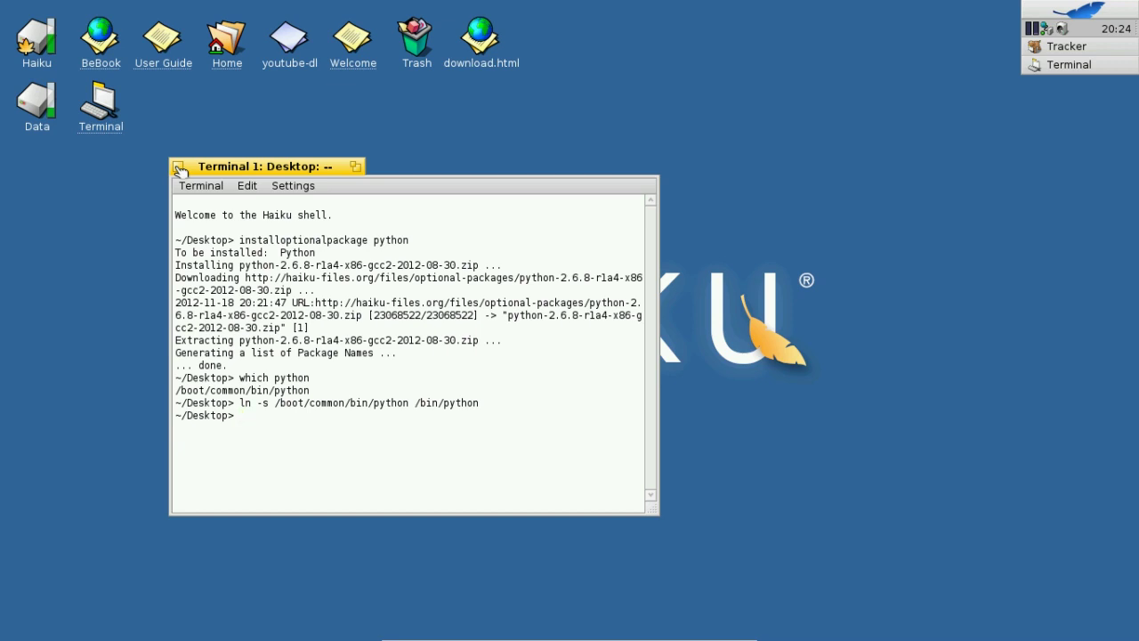
{"action": "left_click", "coordinate": [179, 169]}
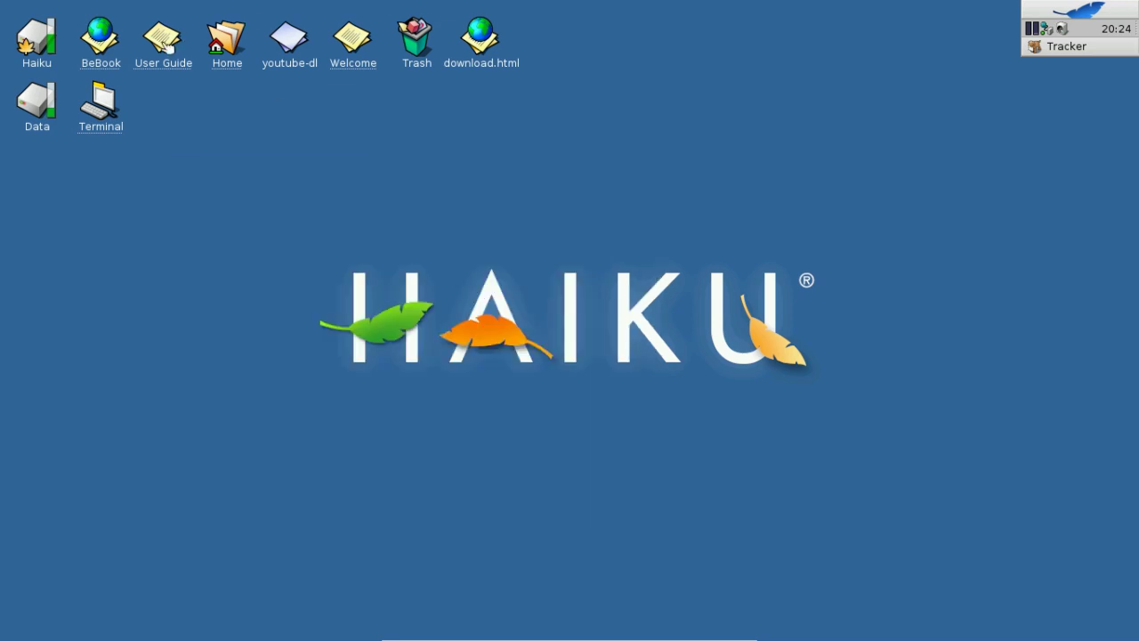
Step: Try to open the desktop's youtube-dl file with its default application, declining to find another one
{"action": "right_click", "coordinate": [295, 44]}
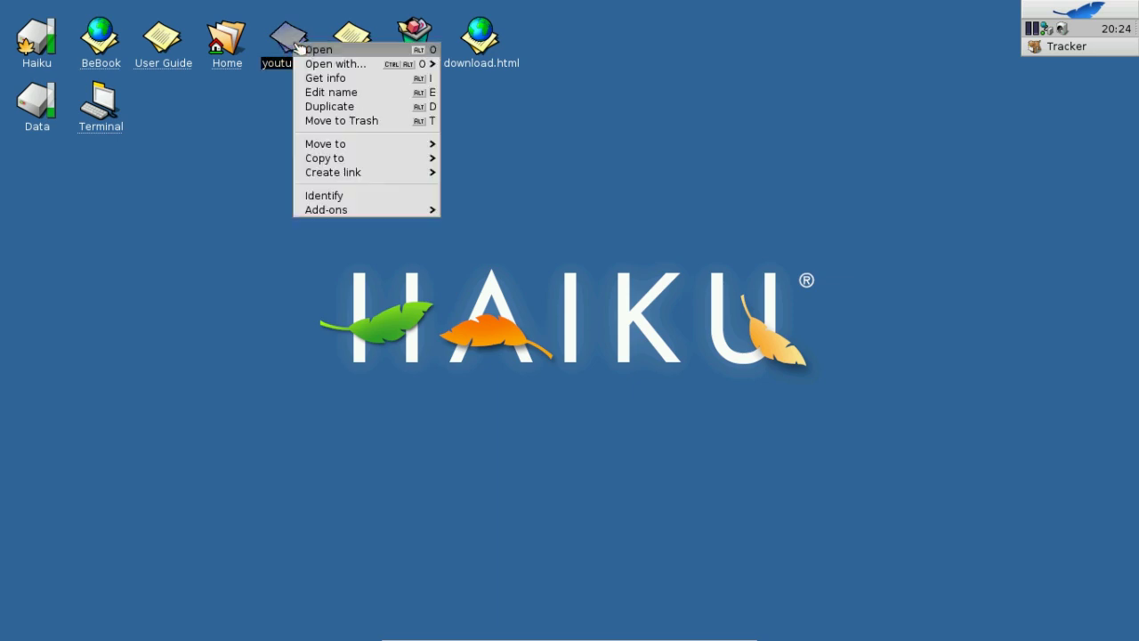
{"action": "left_click", "coordinate": [384, 51]}
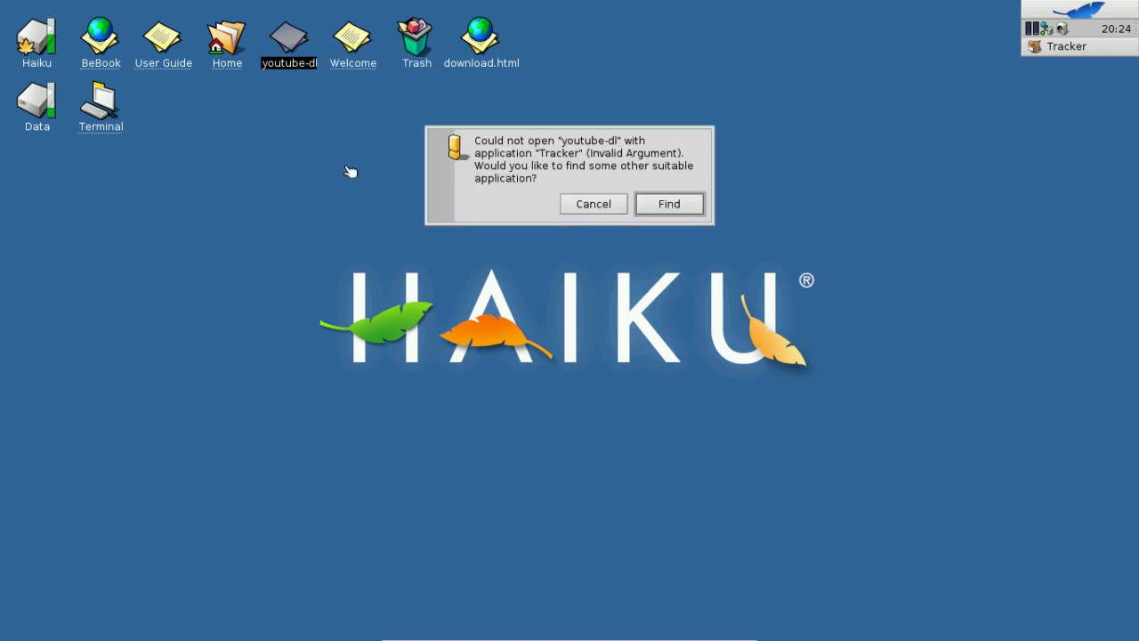
{"action": "left_click", "coordinate": [577, 205]}
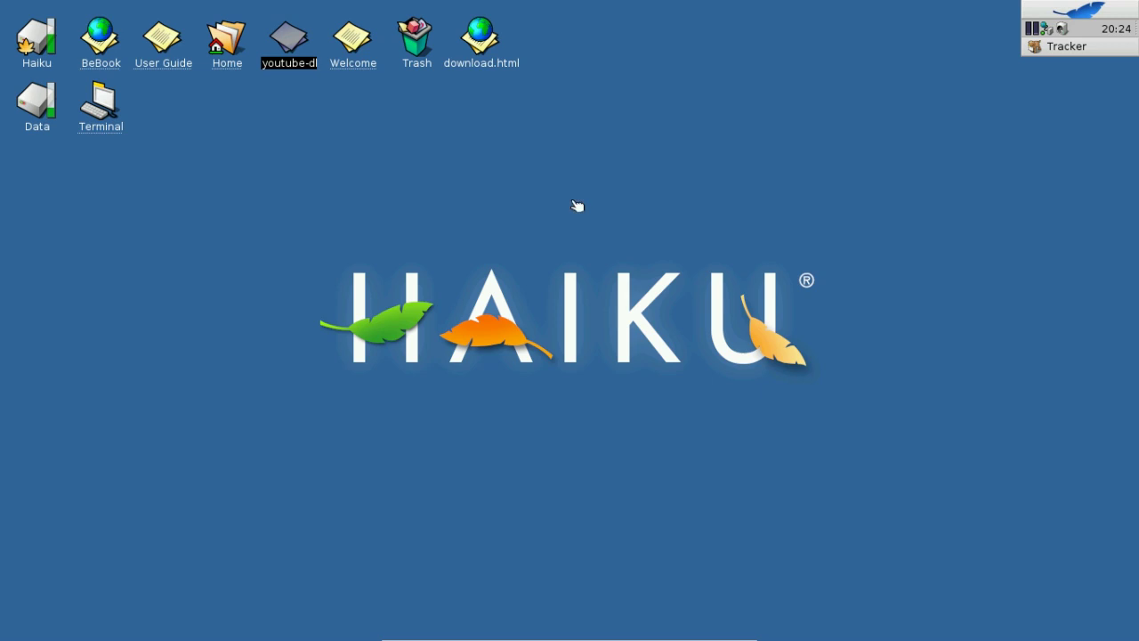
Step: Launch the Pe editor and load the desktop's youtube-dl file into it, dismissing the encoding alert
{"action": "left_click", "coordinate": [1077, 5]}
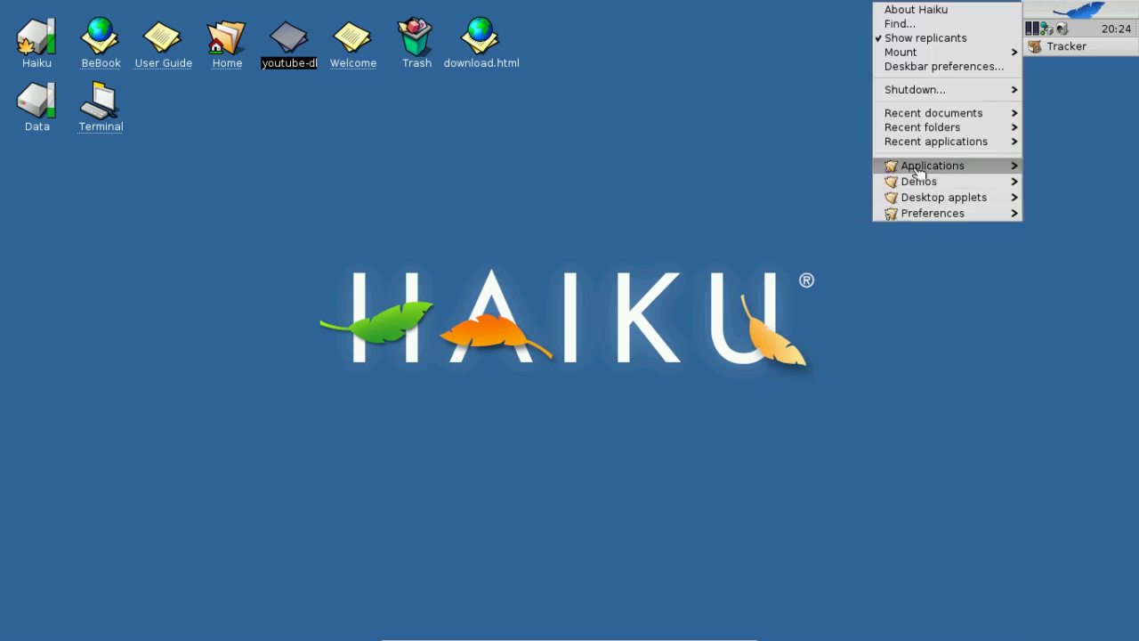
{"action": "mouse_move", "coordinate": [919, 169]}
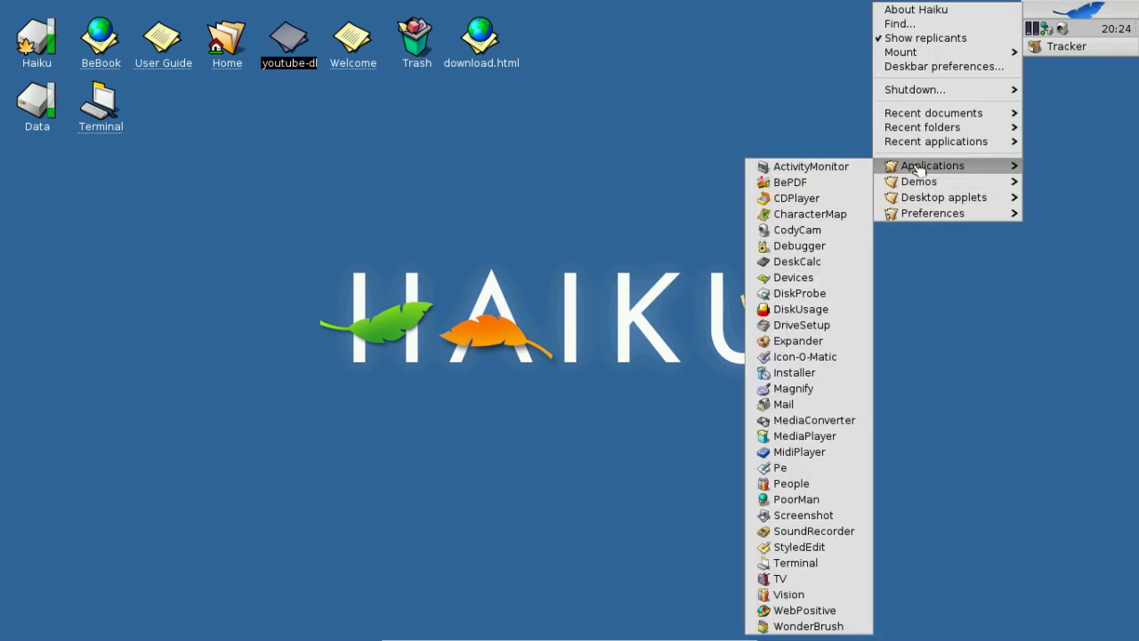
{"action": "left_click", "coordinate": [833, 471]}
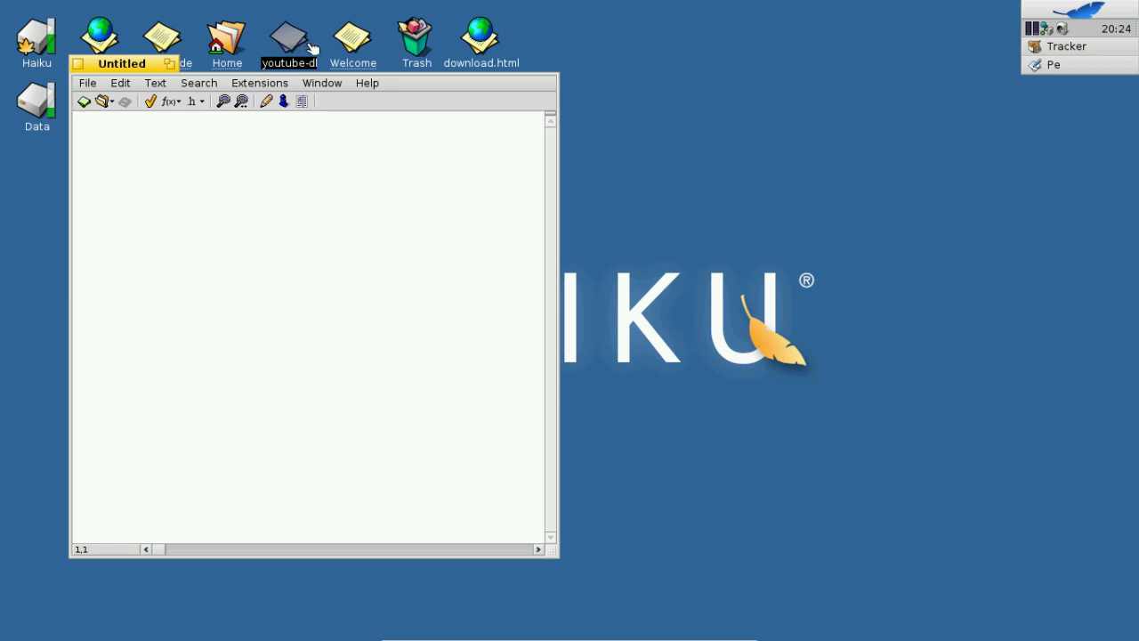
{"action": "left_click_drag", "start_coordinate": [303, 48], "coordinate": [292, 211]}
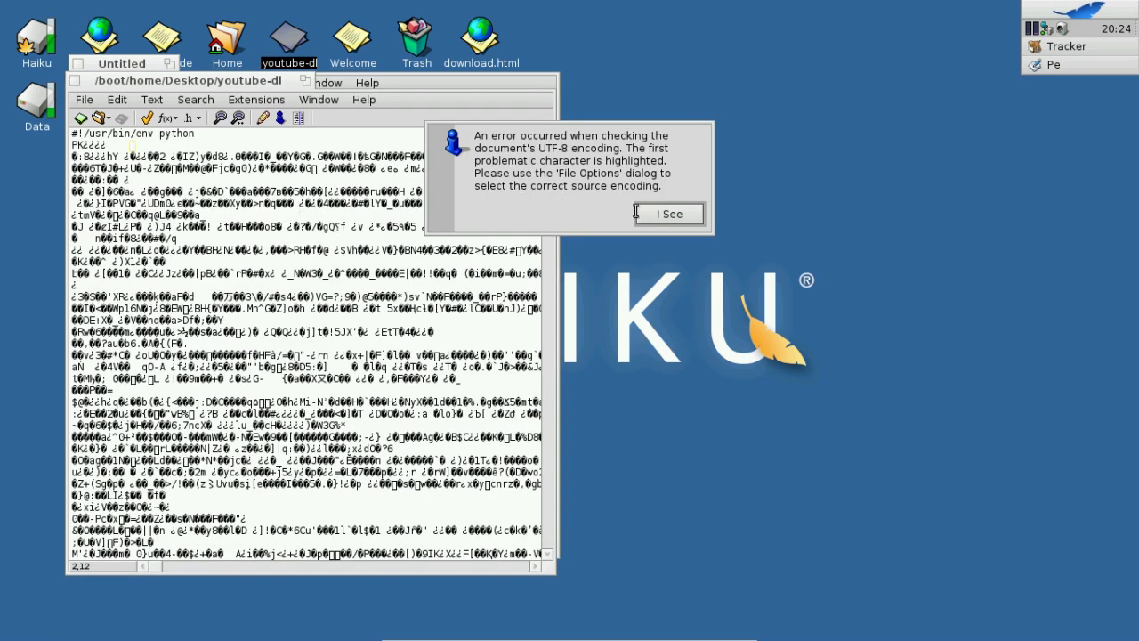
{"action": "left_click", "coordinate": [669, 217]}
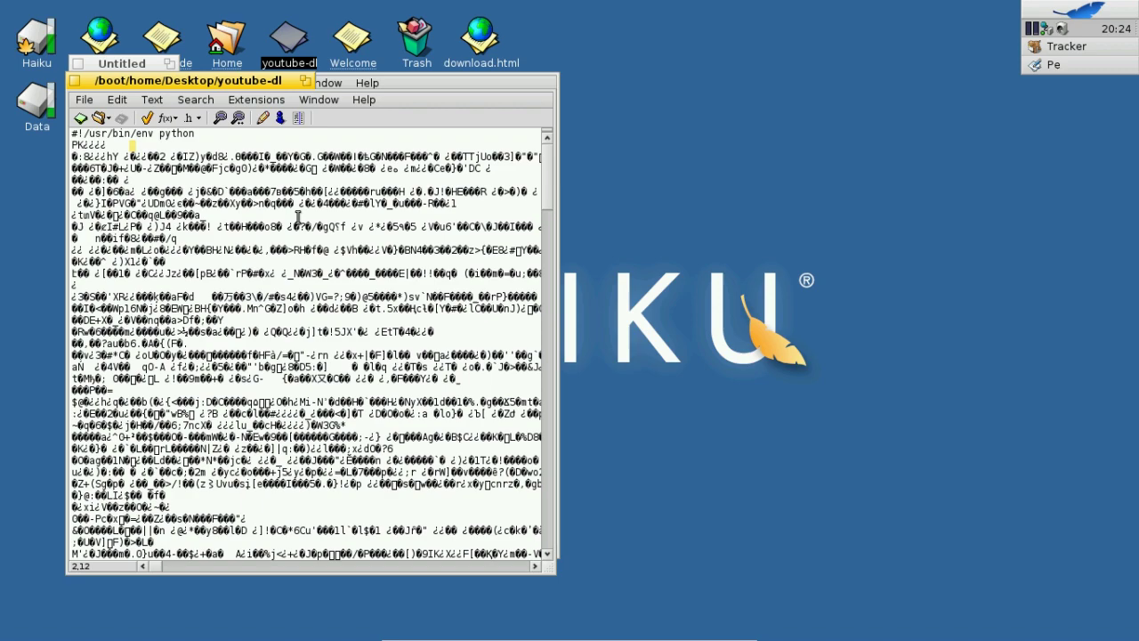
Step: Examine the contents of youtube-dl below its first line, then close both editor windows
{"action": "scroll", "coordinate": [298, 218], "scroll_direction": "down", "scroll_amount": 10}
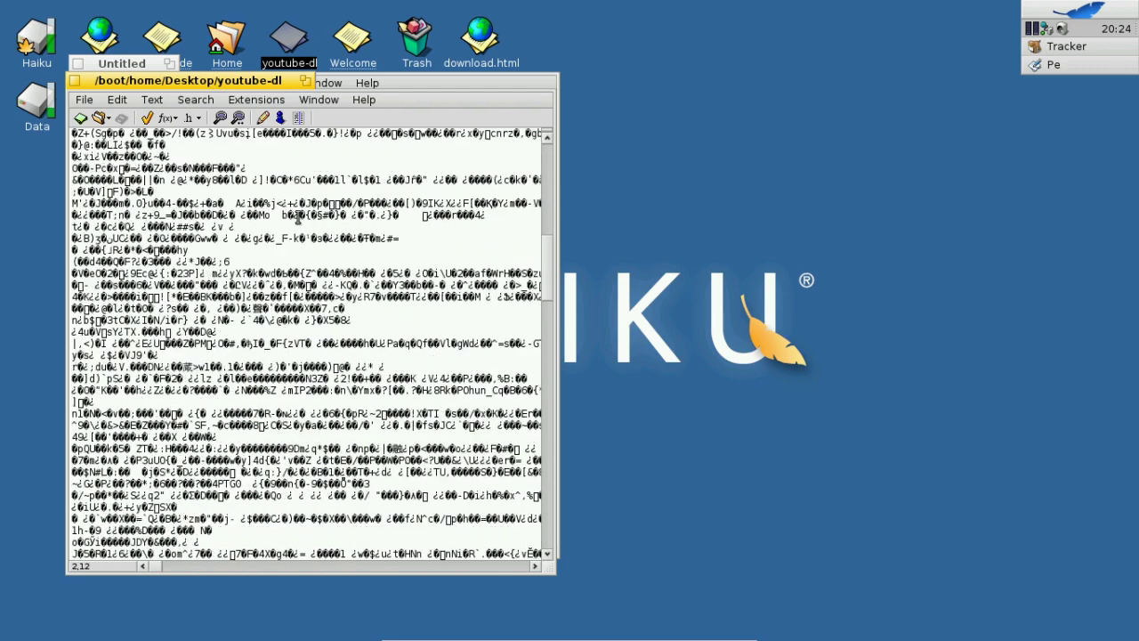
{"action": "scroll", "coordinate": [298, 218], "scroll_direction": "down", "scroll_amount": 10}
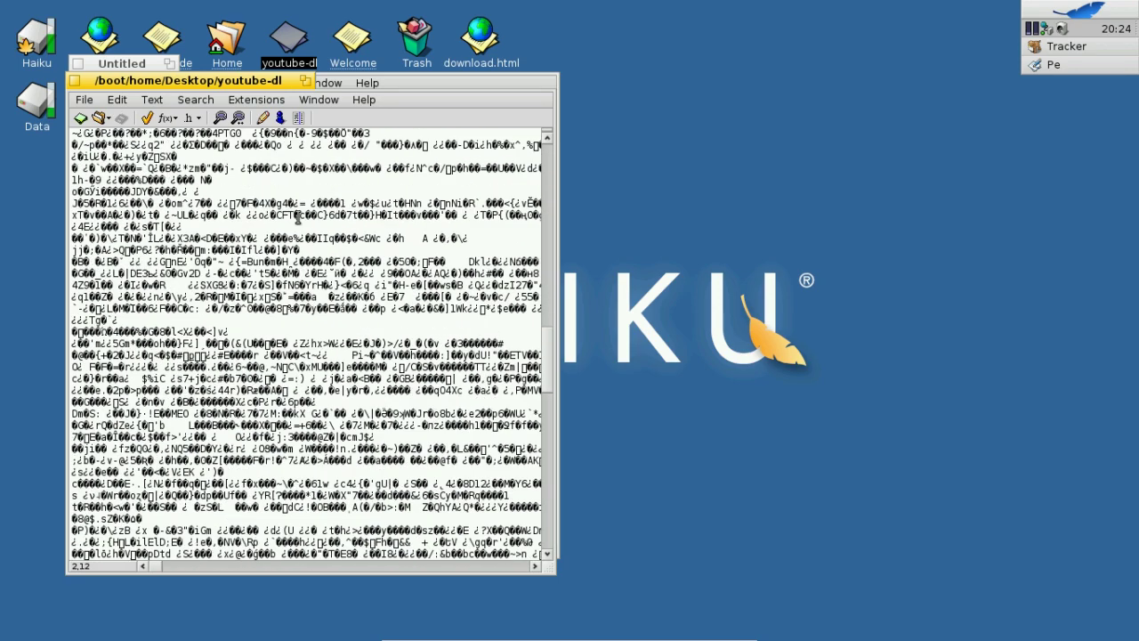
{"action": "scroll", "coordinate": [298, 218], "scroll_direction": "down", "scroll_amount": 12}
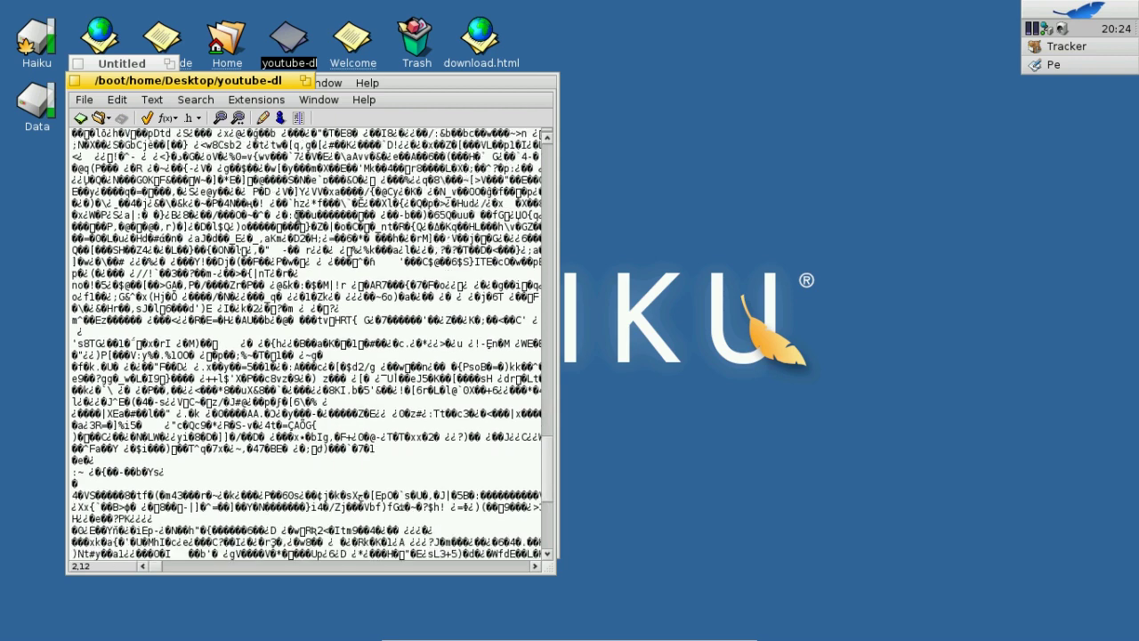
{"action": "scroll", "coordinate": [298, 218], "scroll_direction": "down", "scroll_amount": 5}
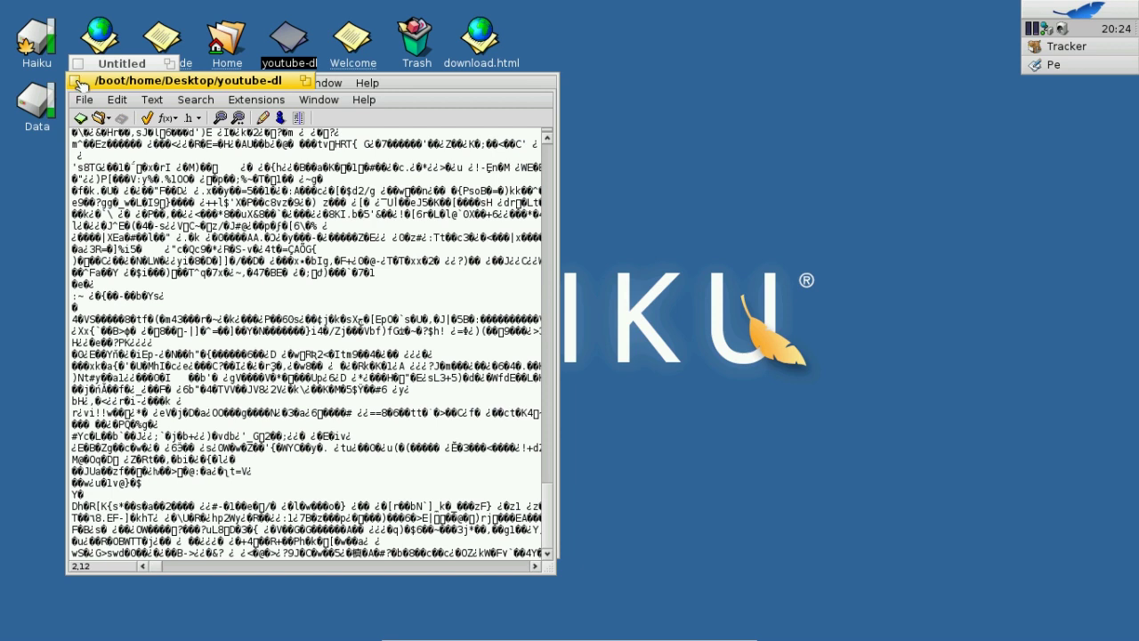
{"action": "left_click", "coordinate": [78, 81]}
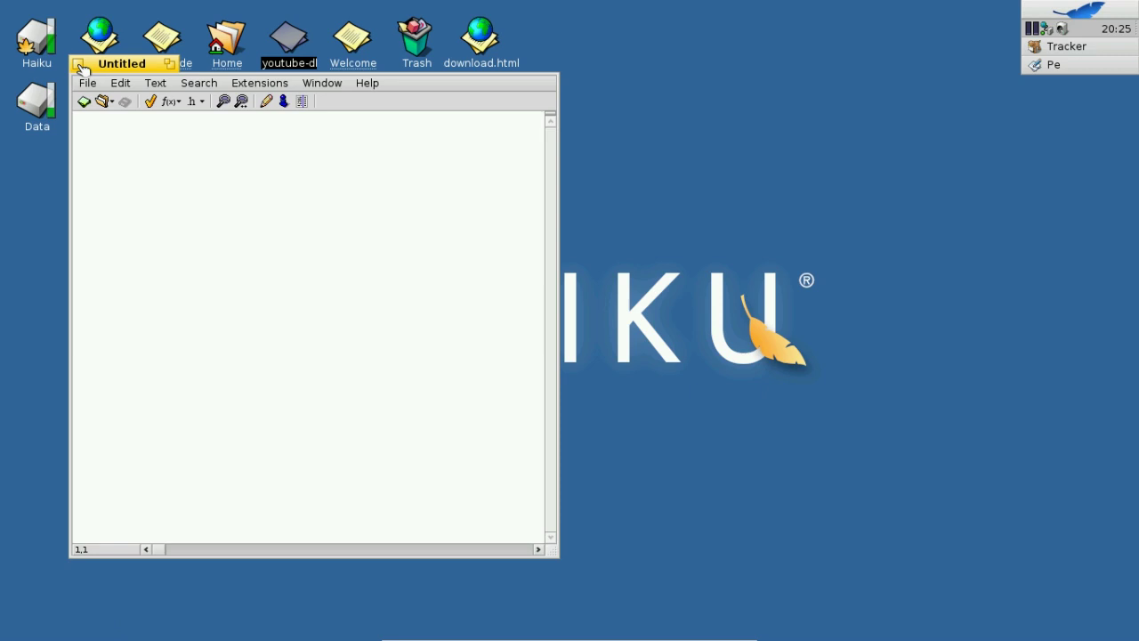
{"action": "left_click", "coordinate": [79, 64]}
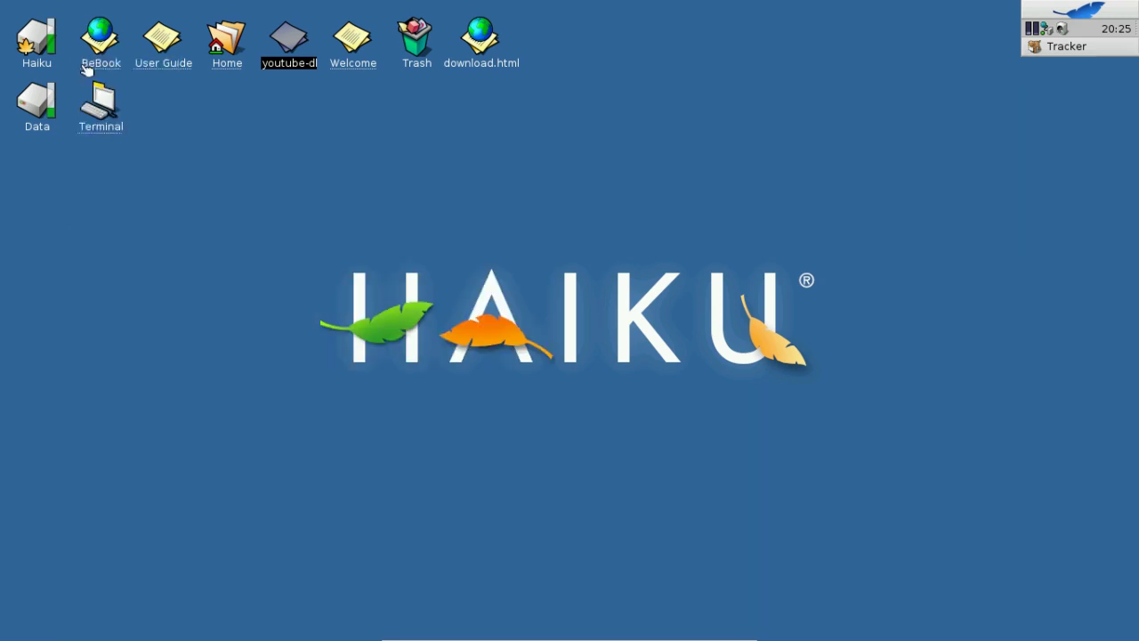
Step: Launch DiskProbe and open the youtube-dl file from the Desktop folder for probing
{"action": "left_click", "coordinate": [1074, 6]}
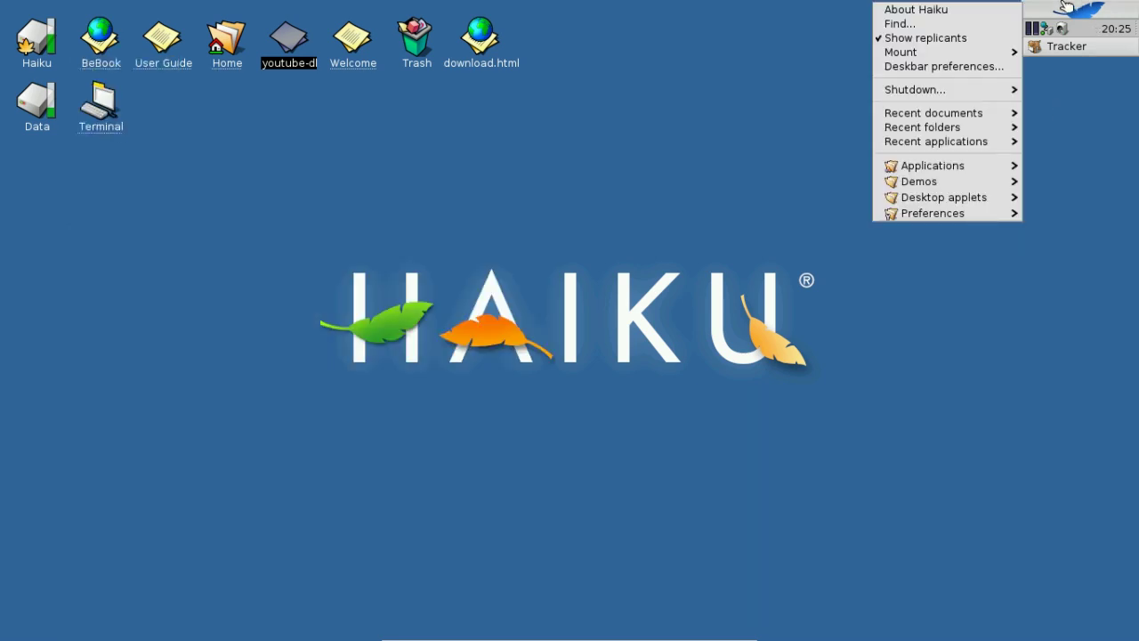
{"action": "mouse_move", "coordinate": [901, 170]}
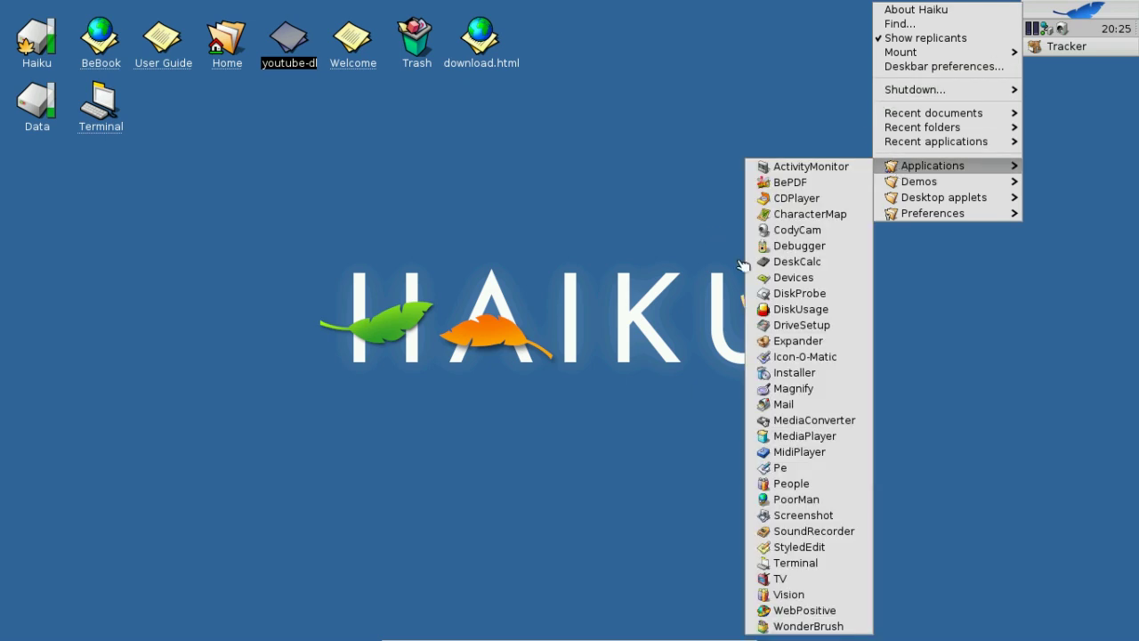
{"action": "left_click", "coordinate": [768, 294]}
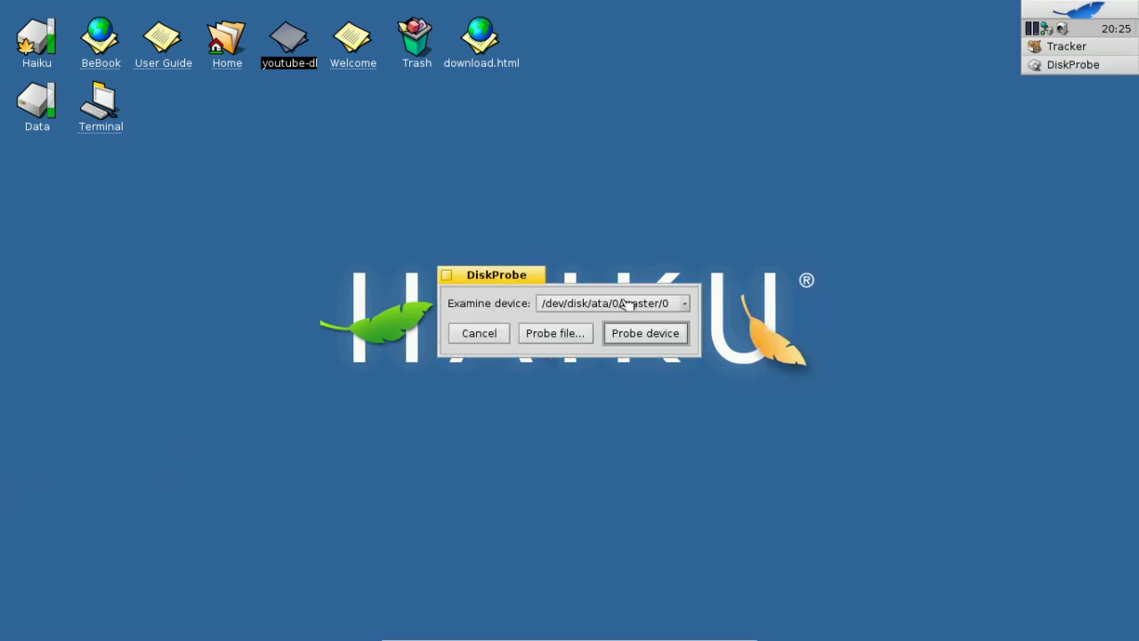
{"action": "left_click", "coordinate": [577, 330]}
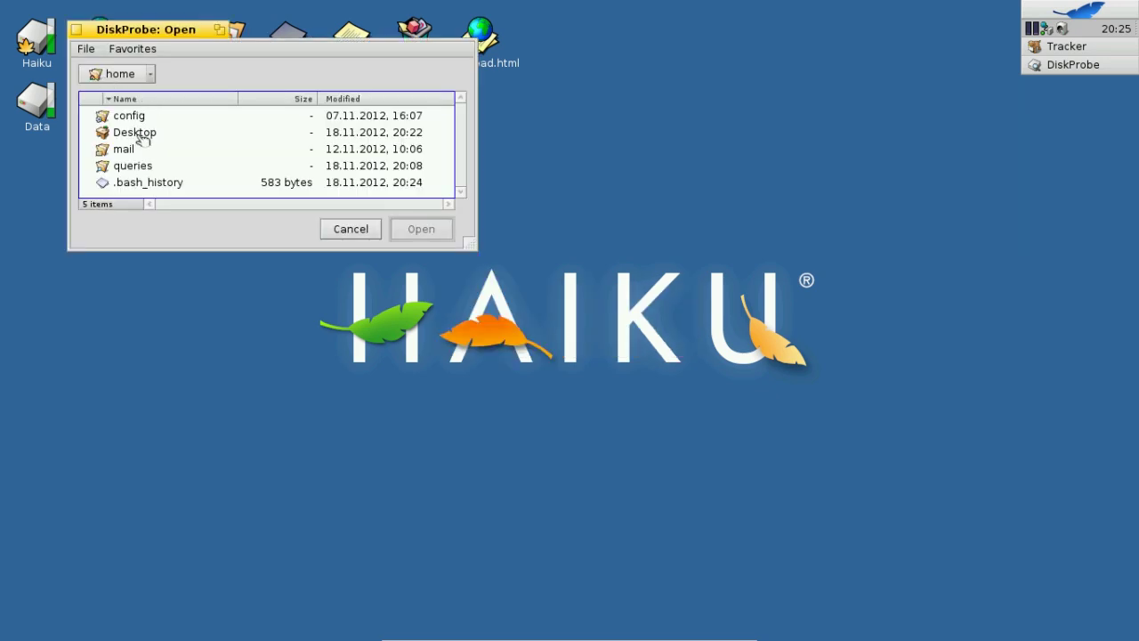
{"action": "double_click", "coordinate": [138, 134]}
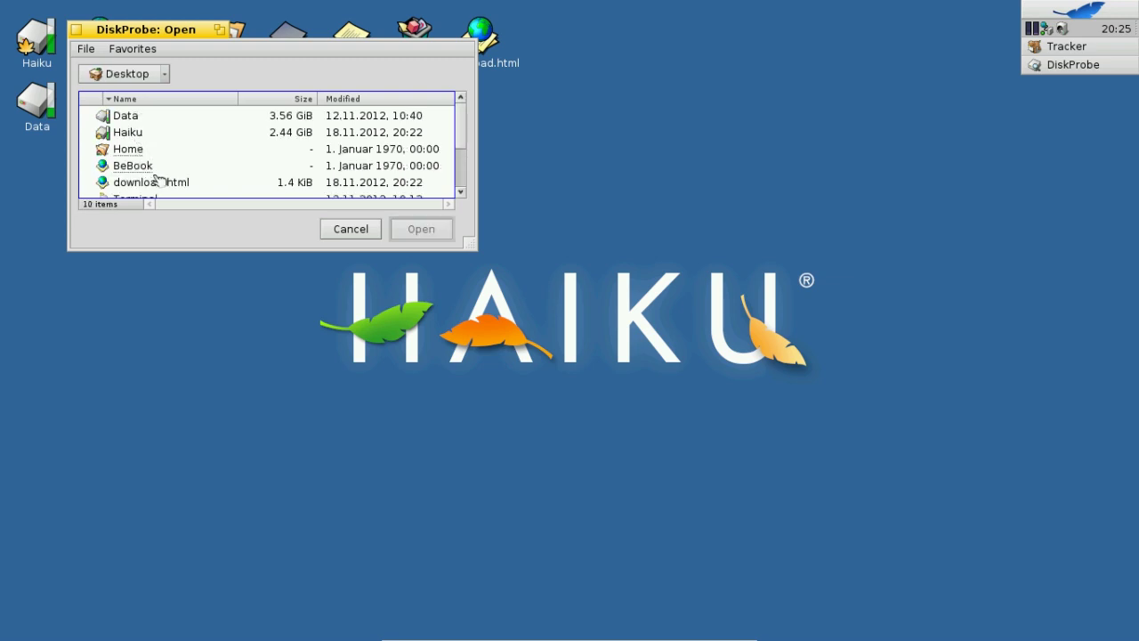
{"action": "scroll", "coordinate": [223, 170], "scroll_direction": "down", "scroll_amount": 3}
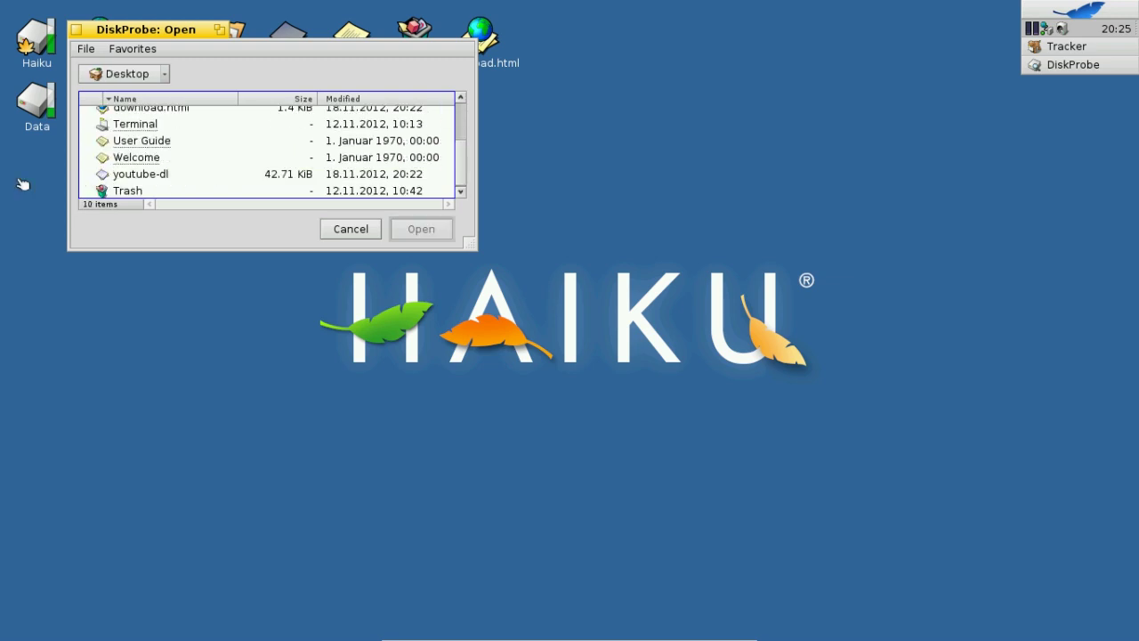
{"action": "left_click", "coordinate": [127, 177]}
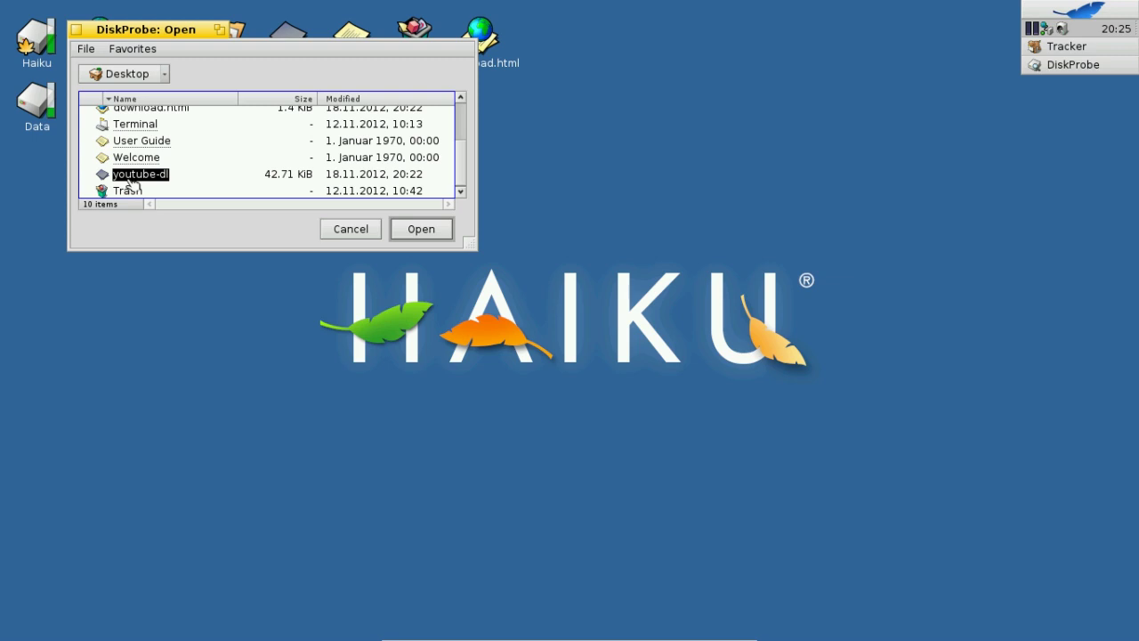
{"action": "left_click", "coordinate": [408, 230]}
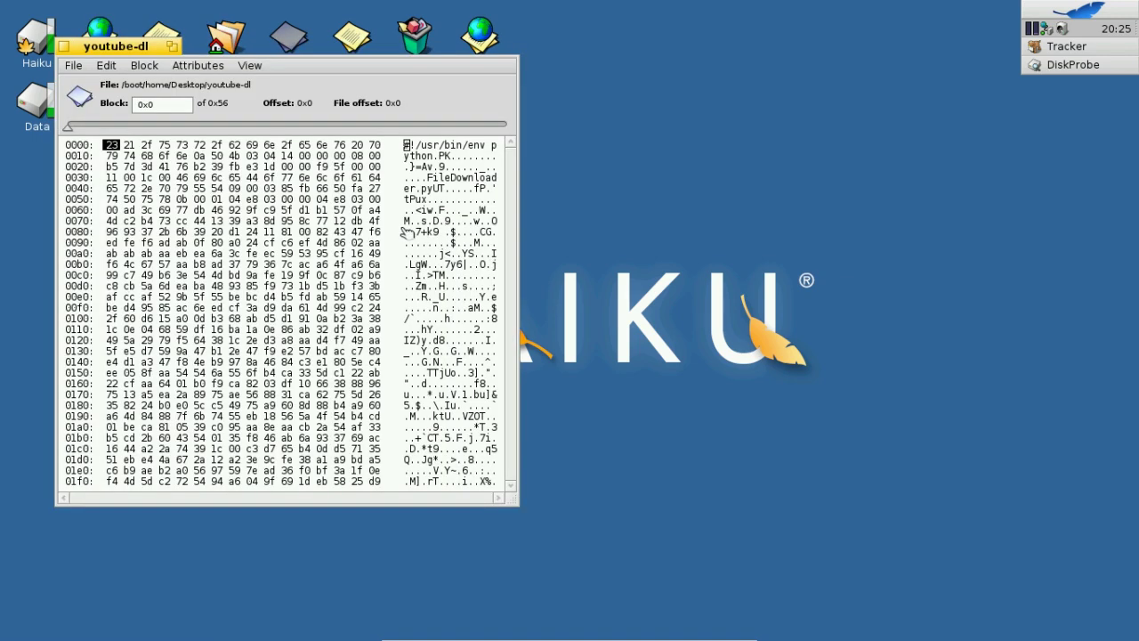
Step: Overwrite the interpreter path in youtube-dl's first line with /bin/python, blank the leftover characters with spaces, save, and close the file
{"action": "left_click", "coordinate": [423, 145]}
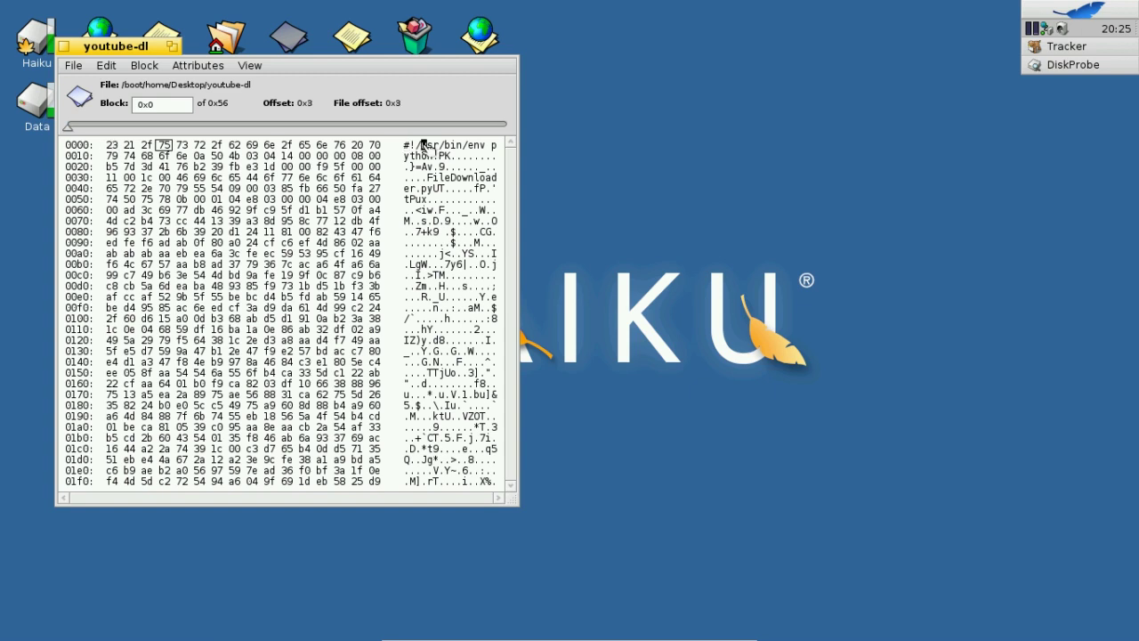
{"action": "type", "text": "bin/b"}
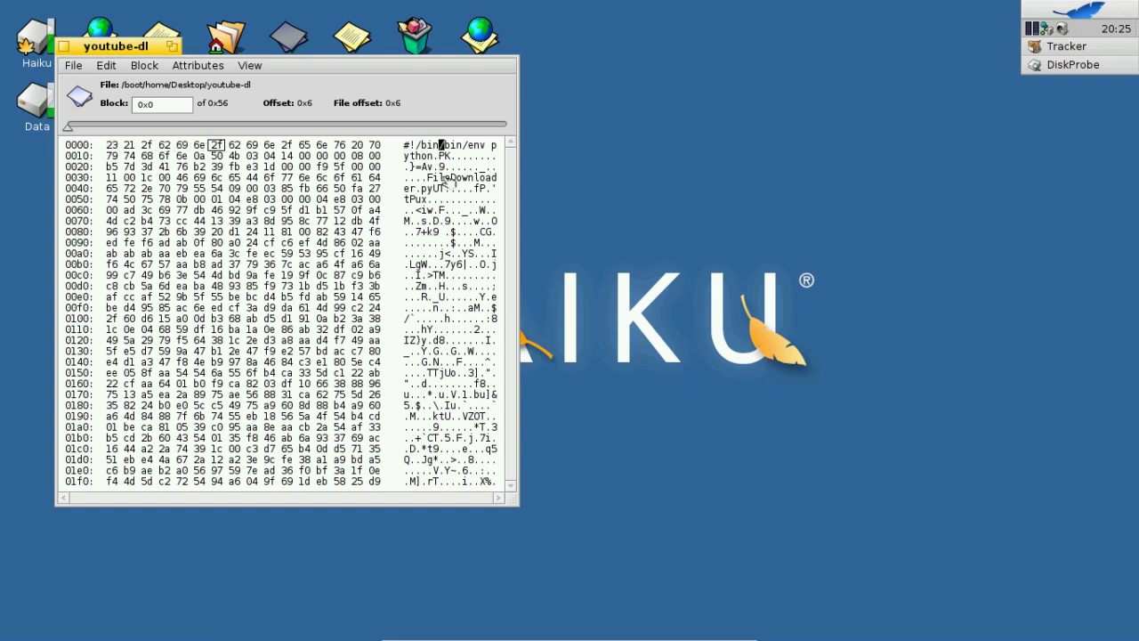
{"action": "type", "text": "python"}
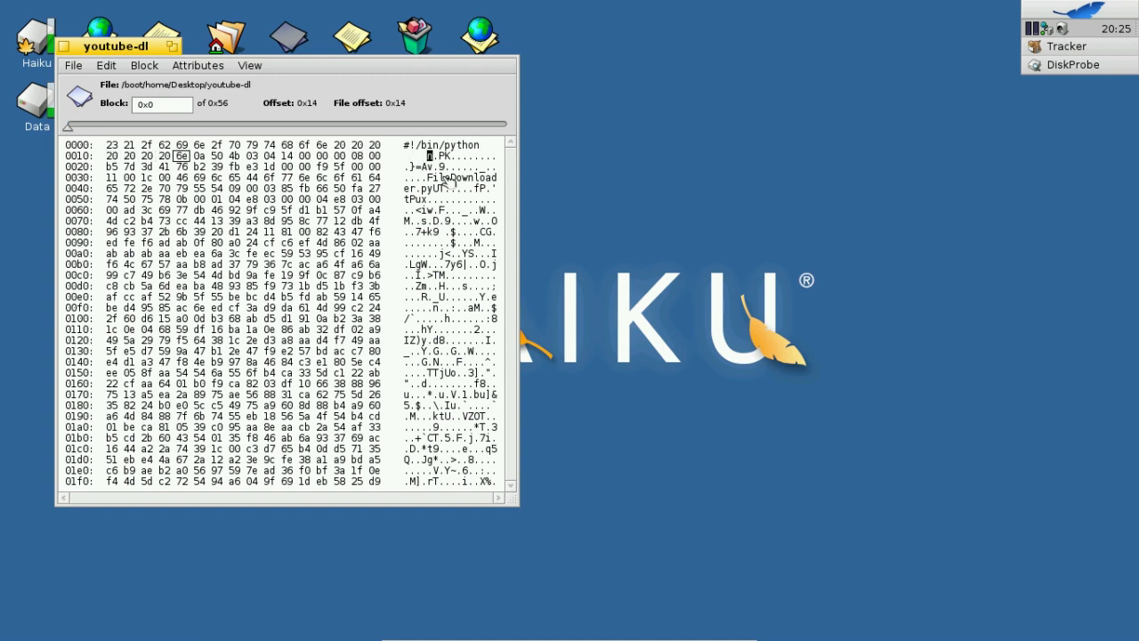
{"action": "key", "text": "Return"}
{"action": "left_click", "coordinate": [83, 70]}
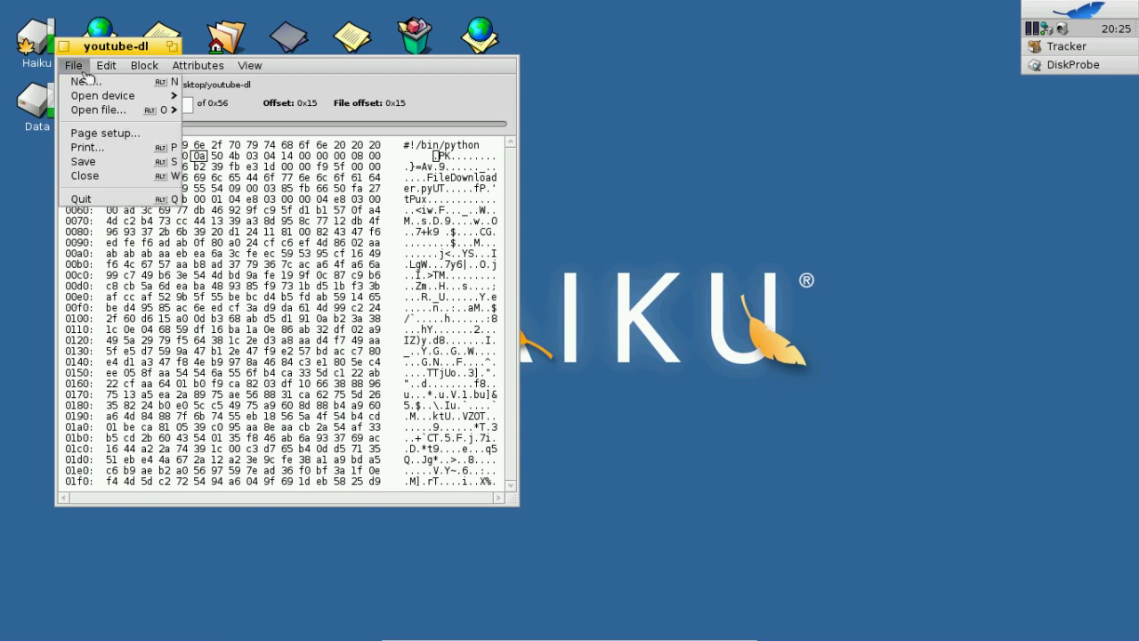
{"action": "left_click", "coordinate": [86, 163]}
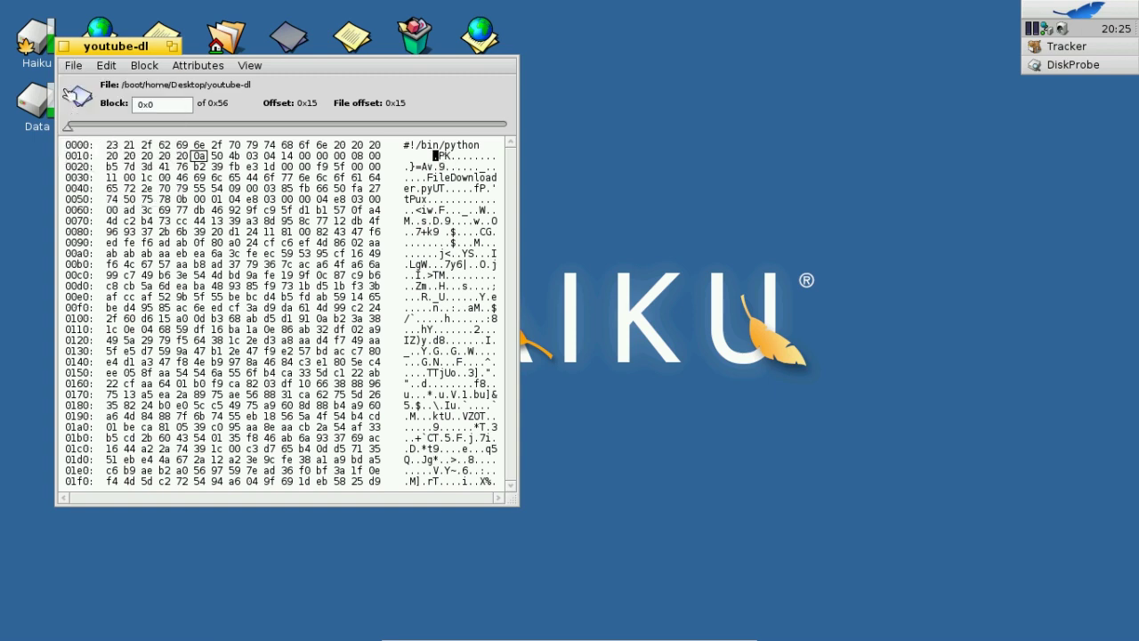
{"action": "left_click", "coordinate": [64, 45]}
Step: Launch WebPositive through the desktop's BeBook link and load youtube.com in place of the documentation page
{"action": "double_click", "coordinate": [103, 44]}
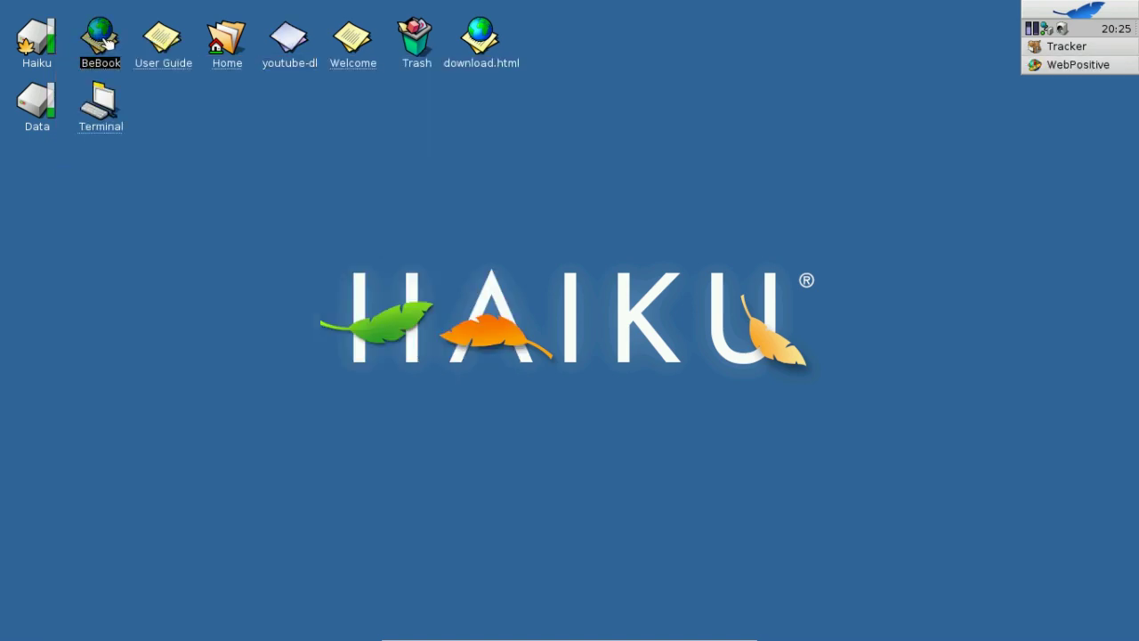
{"action": "double_click", "coordinate": [380, 79]}
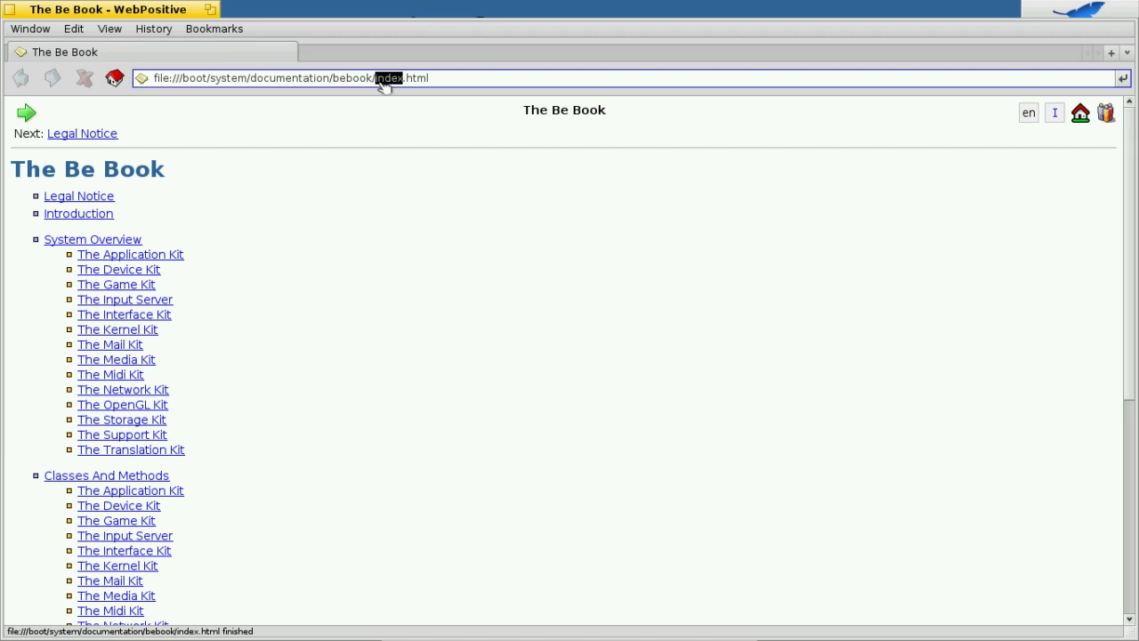
{"action": "left_click", "coordinate": [381, 79]}
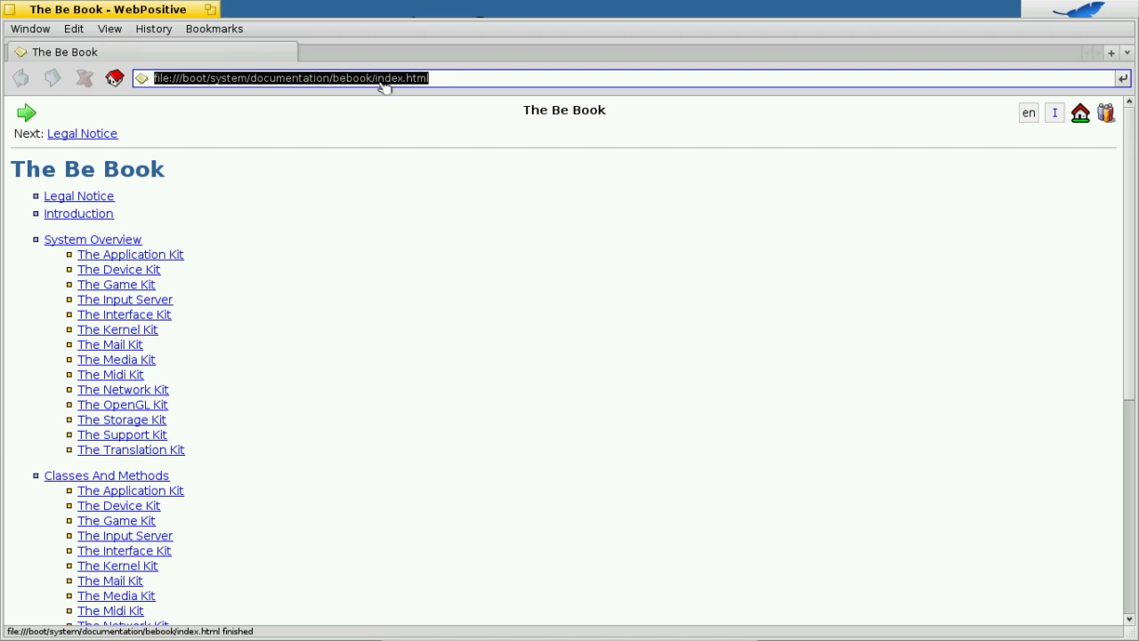
{"action": "type", "text": "youtube.com"}
{"action": "key", "text": "Return"}
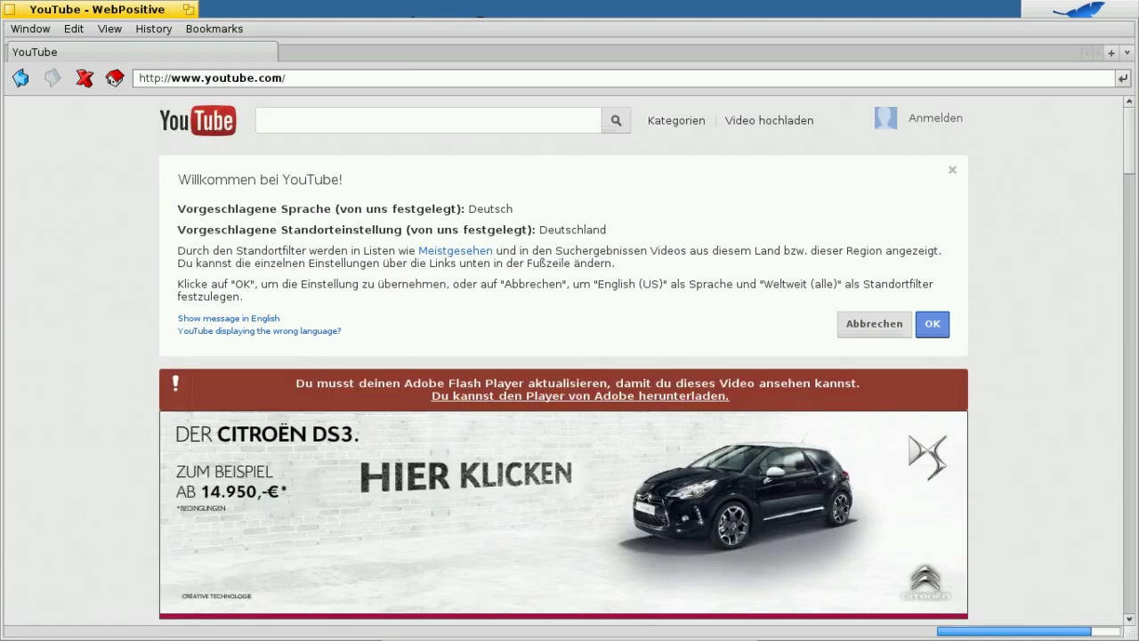
Step: Search YouTube for "haiku alpha 4"
{"action": "type", "text": "hai"}
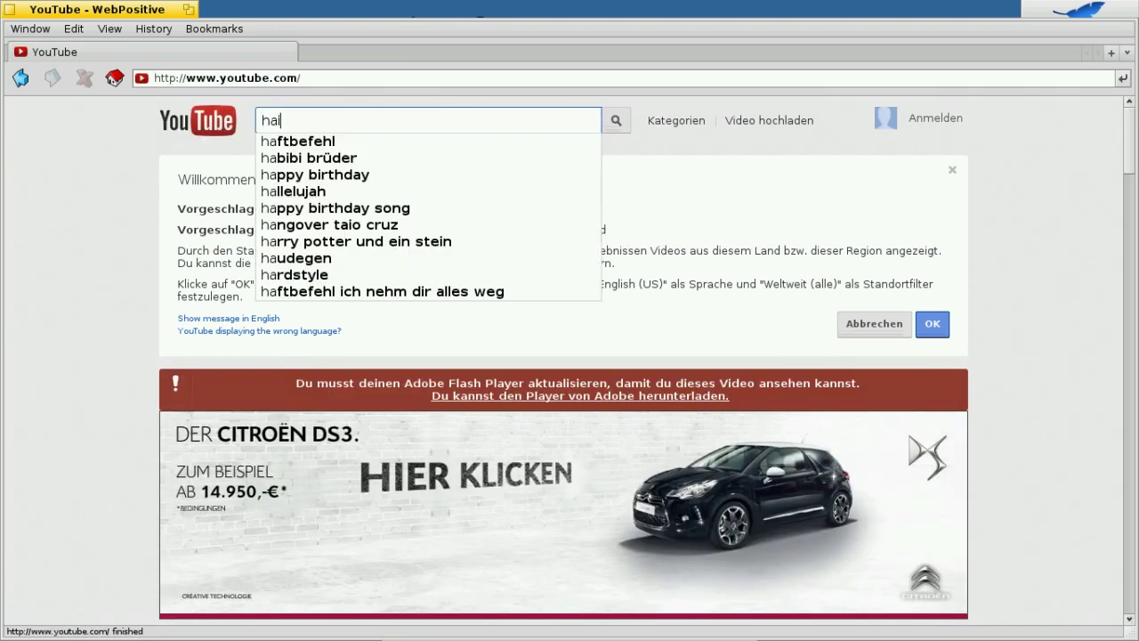
{"action": "type", "text": "ku alpha"}
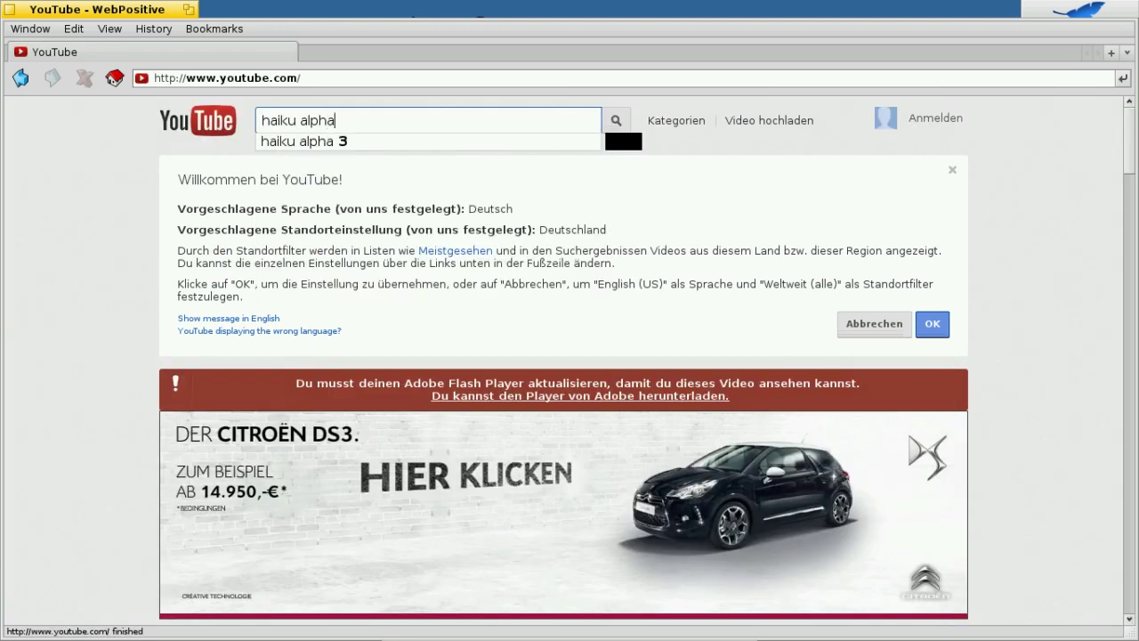
{"action": "type", "text": " 4"}
{"action": "key", "text": "Return"}
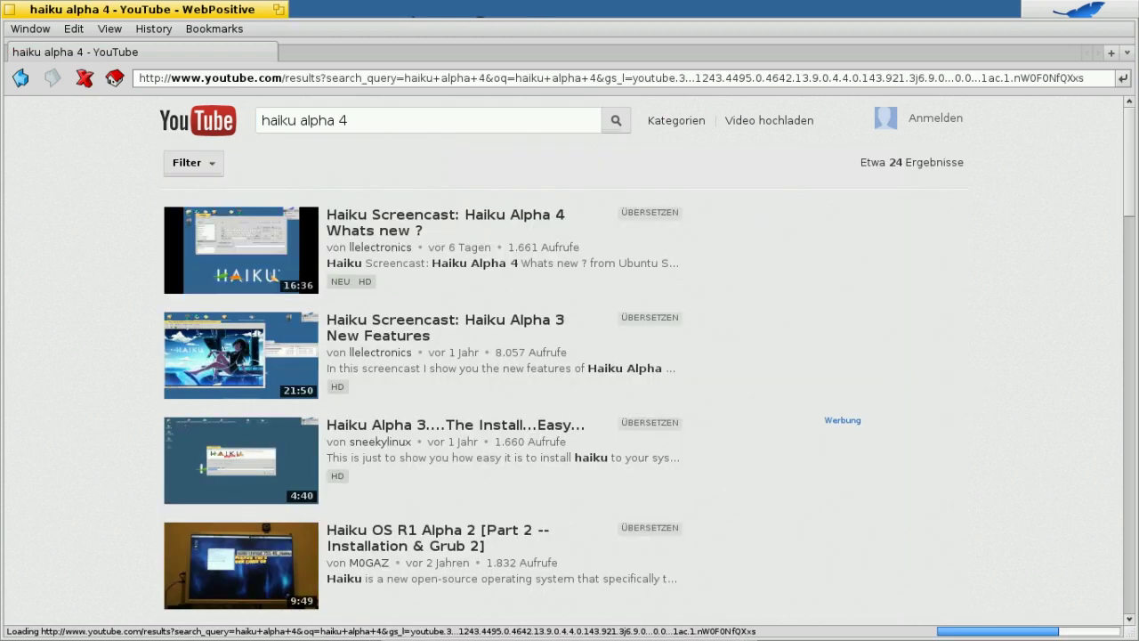
Step: Copy the link of the "Haiku Screencast: Haiku Alpha 4 Whats new ?" video to the clipboard and minimize the browser window
{"action": "right_click", "coordinate": [362, 216]}
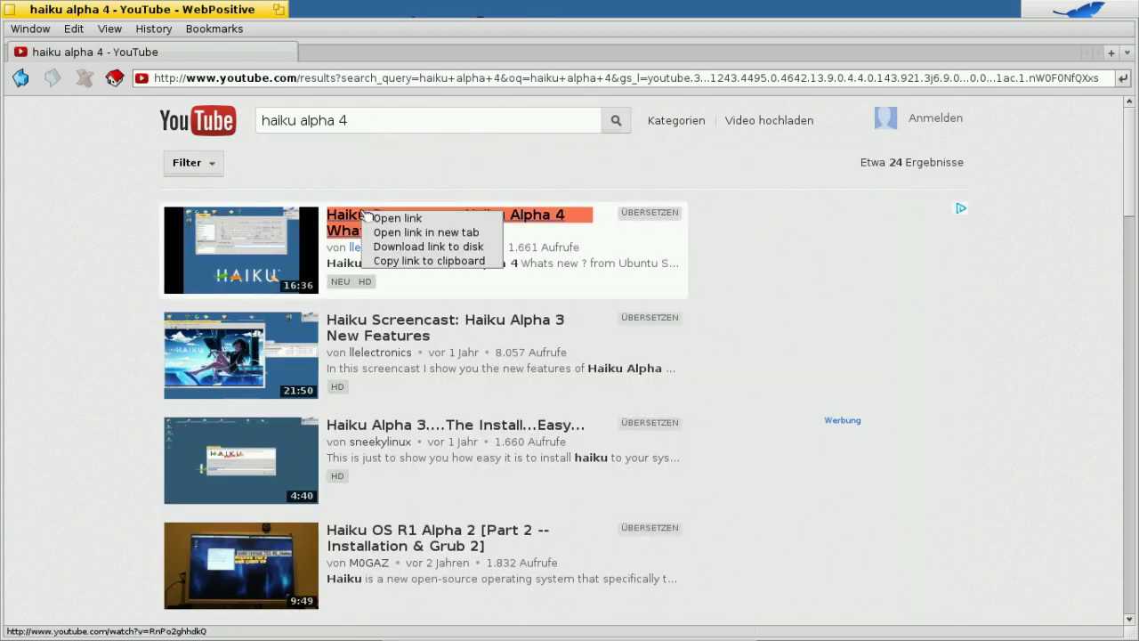
{"action": "left_click", "coordinate": [427, 262]}
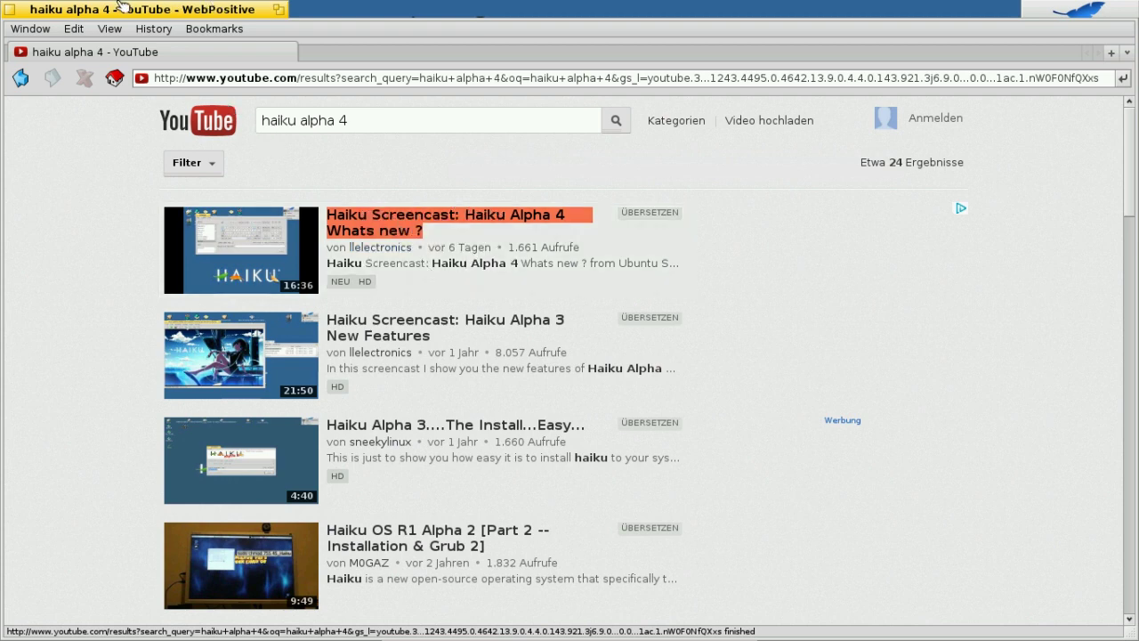
{"action": "double_click", "coordinate": [123, 7]}
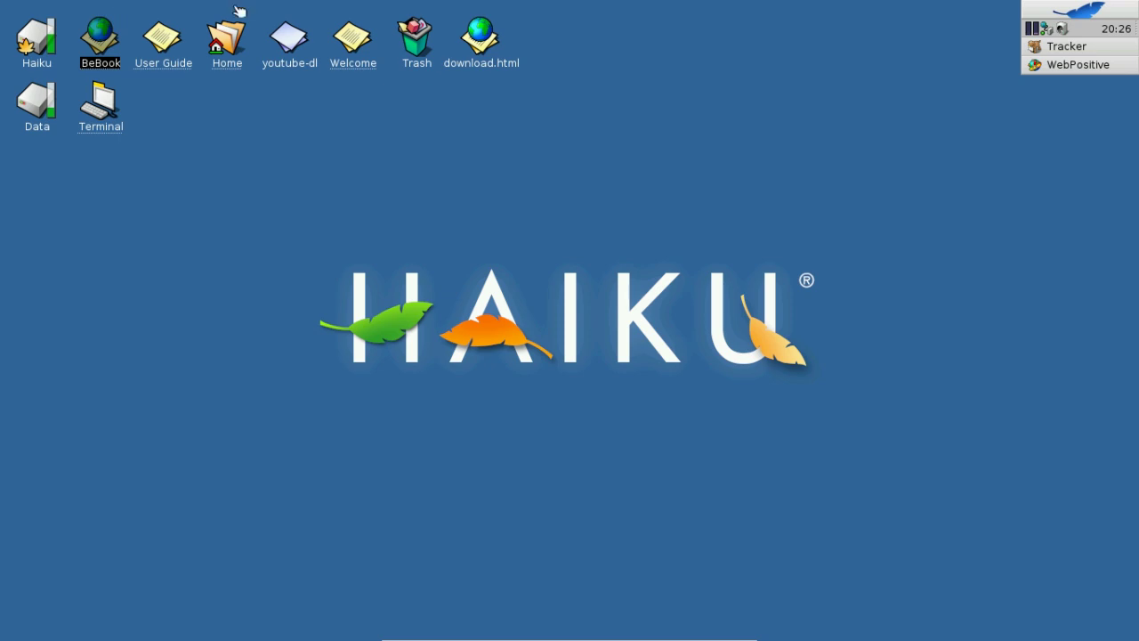
Step: Open a Terminal in the Desktop folder using the desktop's Open Terminal add-on
{"action": "left_click", "coordinate": [498, 218]}
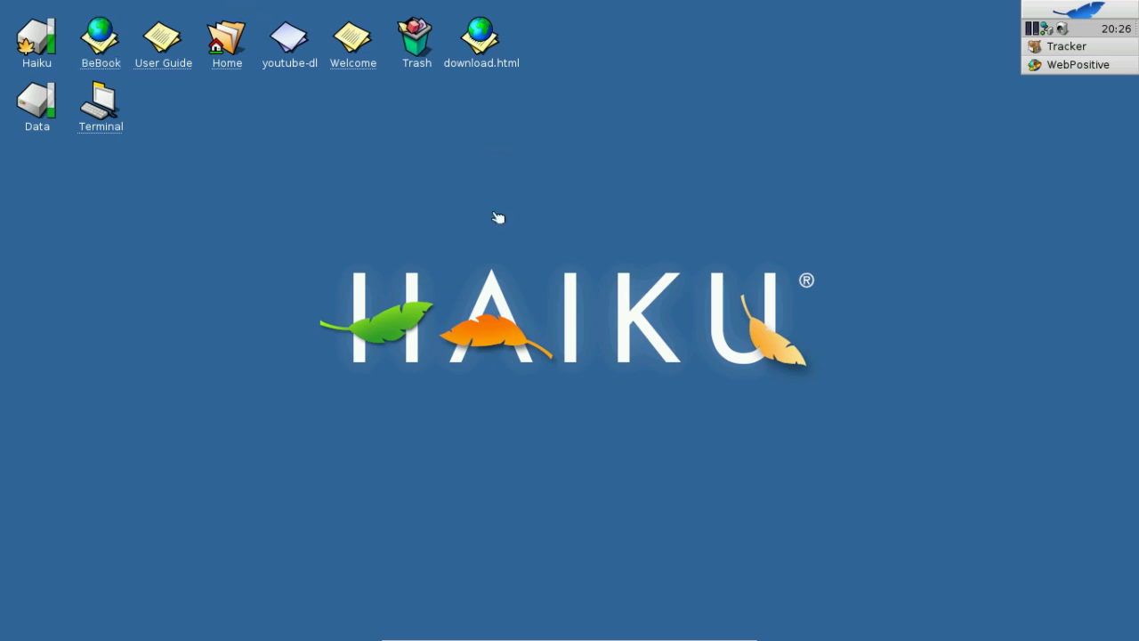
{"action": "right_click", "coordinate": [498, 218]}
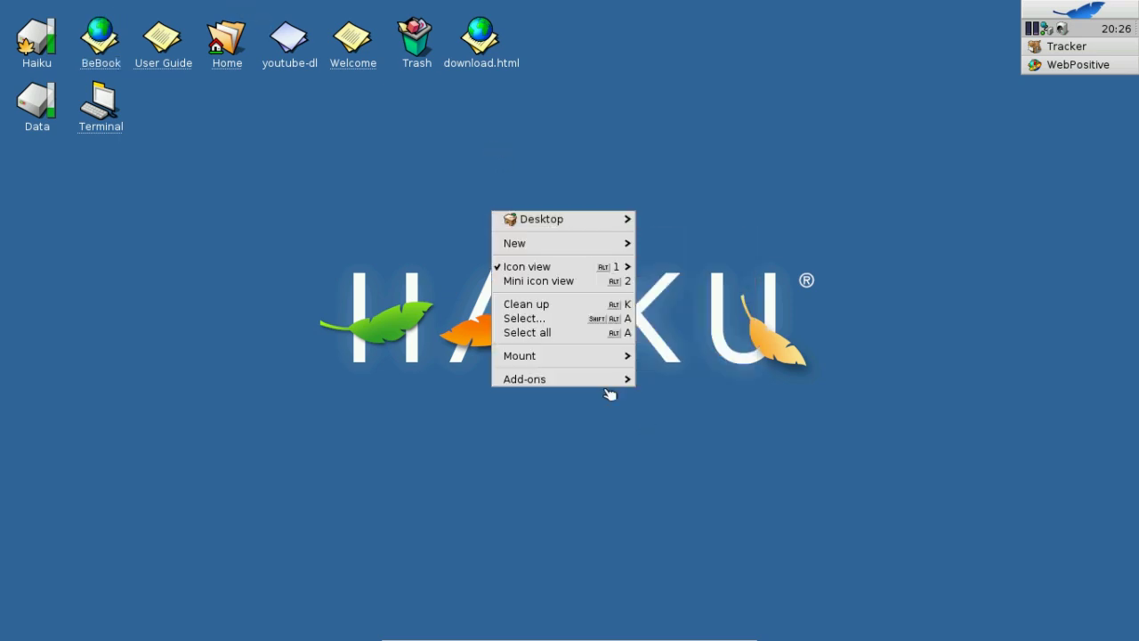
{"action": "mouse_move", "coordinate": [610, 381]}
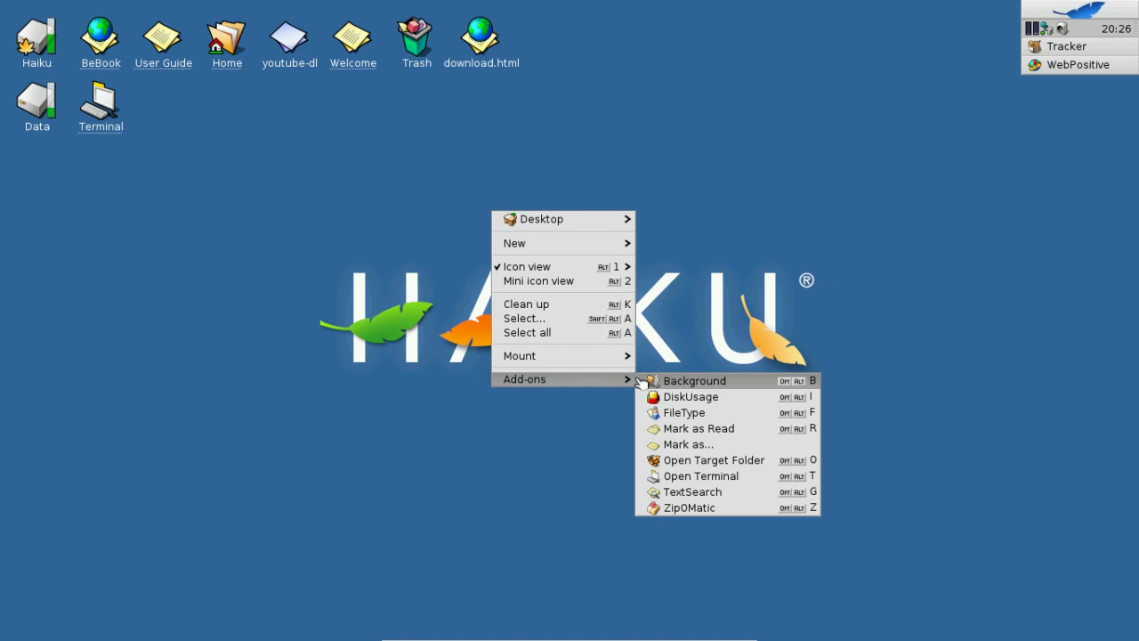
{"action": "left_click", "coordinate": [675, 477]}
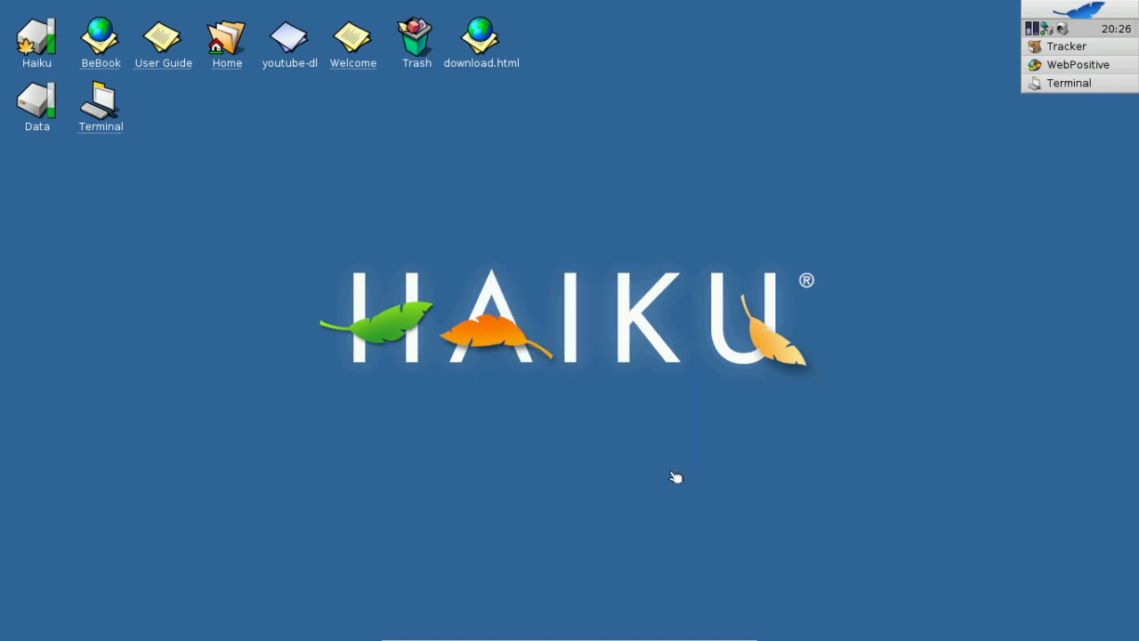
Step: Make the youtube-dl script executable with chmod +x youtube-dl
{"action": "type", "text": "chmpd"}
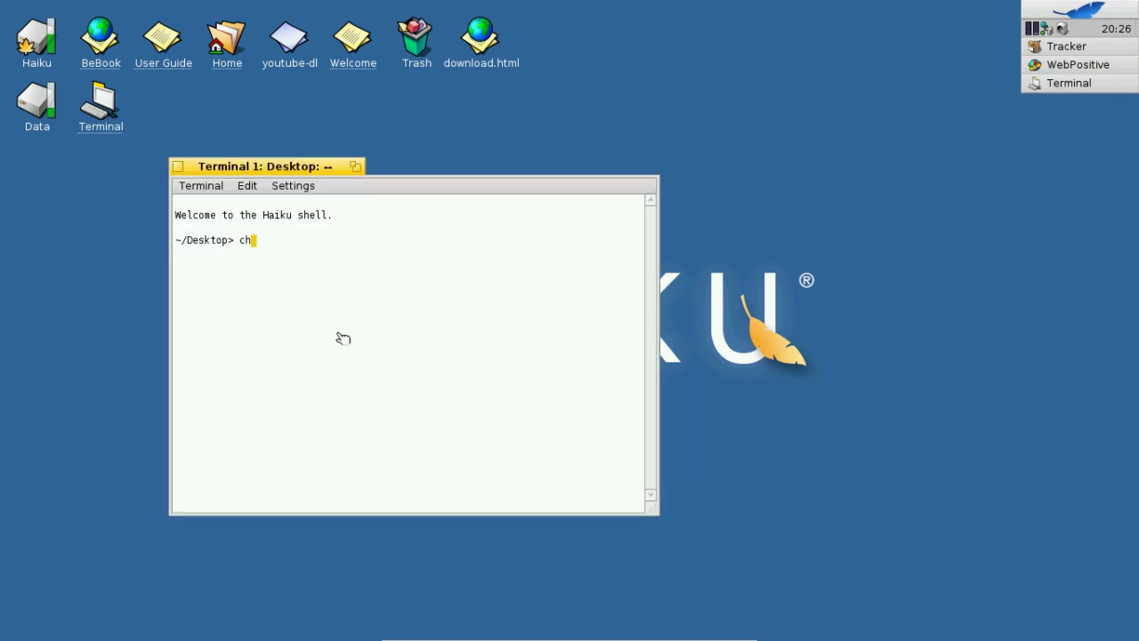
{"action": "key", "text": "BackSpace"}
{"action": "key", "text": "BackSpace"}
{"action": "key", "text": "BackSpace"}
{"action": "type", "text": "od +x y"}
{"action": "key", "text": "Tab"}
{"action": "key", "text": "Return"}
{"action": "type", "text": ".7"}
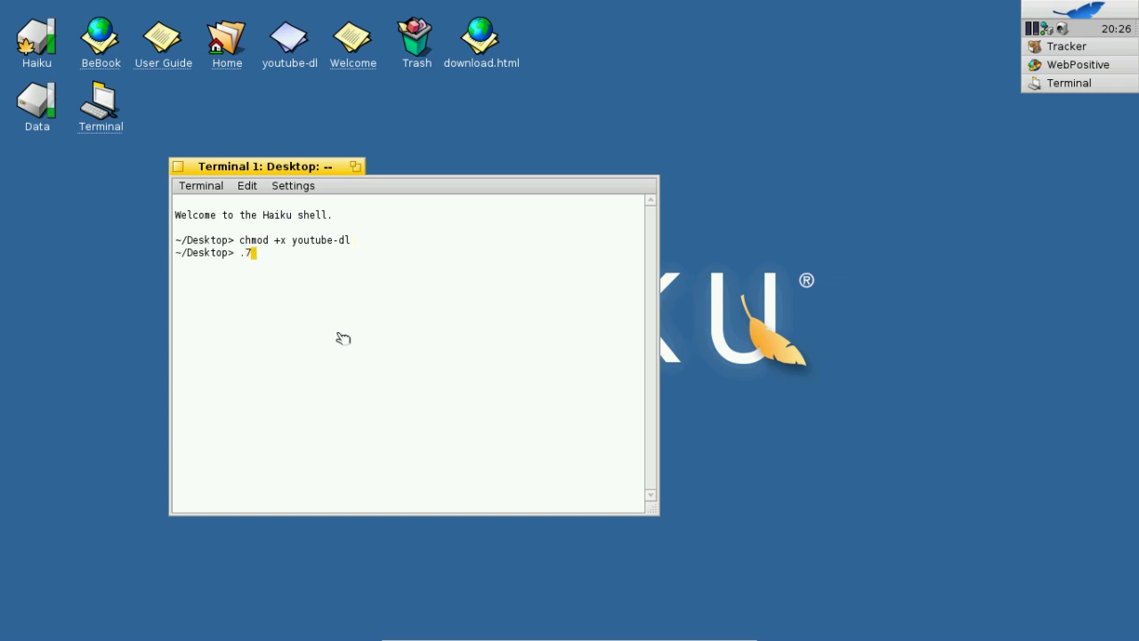
{"action": "key", "text": "BackSpace"}
{"action": "type", "text": "7f6"}
{"action": "key", "text": "BackSpace"}
{"action": "key", "text": "BackSpace"}
{"action": "key", "text": "BackSpace"}
{"action": "type", "text": "/y"}
{"action": "key", "text": "Tab"}
{"action": "key", "text": "alt+v"}
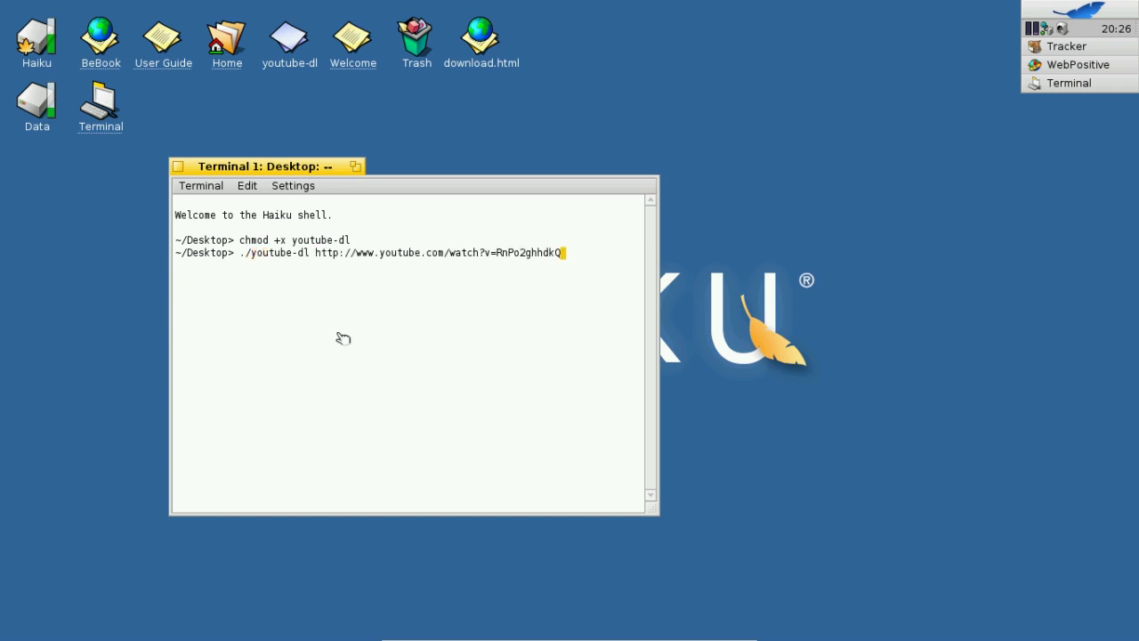
{"action": "key", "text": "Return"}
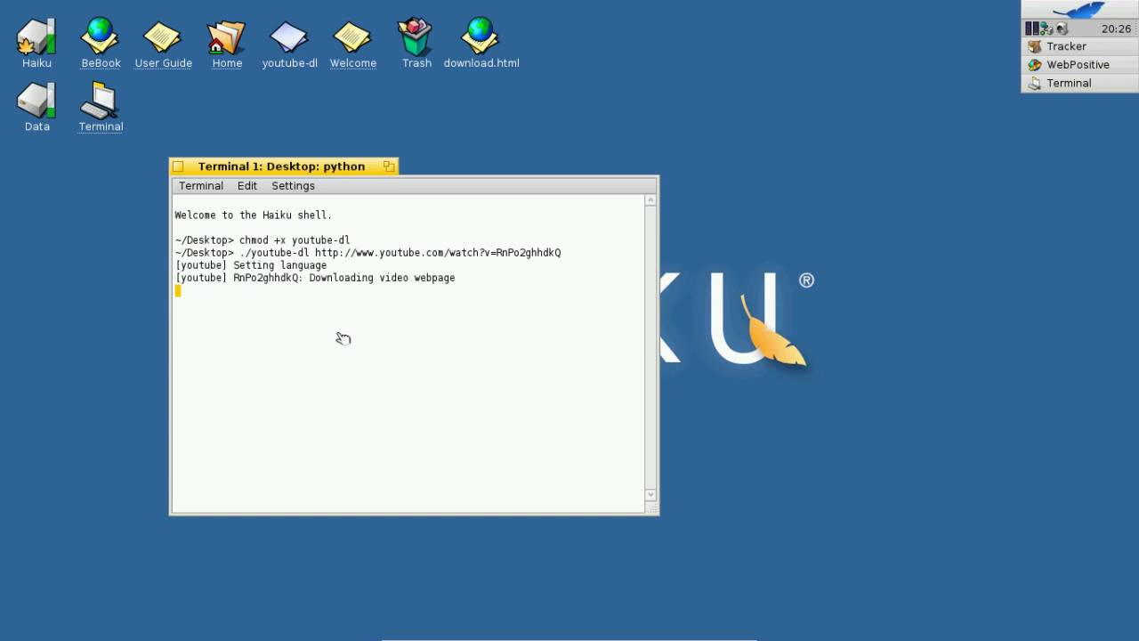